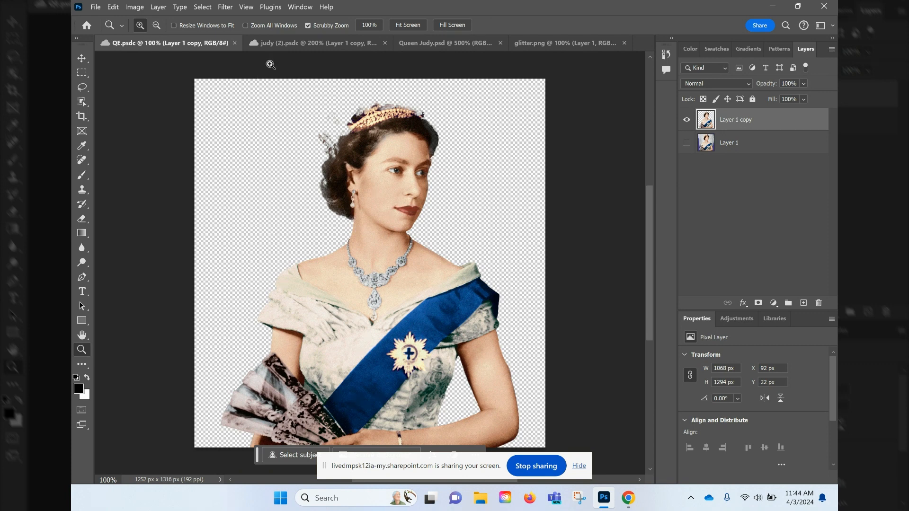
Look through the open judy (2).psdc, glitter.png and Queen Judy.psd documents.
{"action": "left_click", "coordinate": [278, 42]}
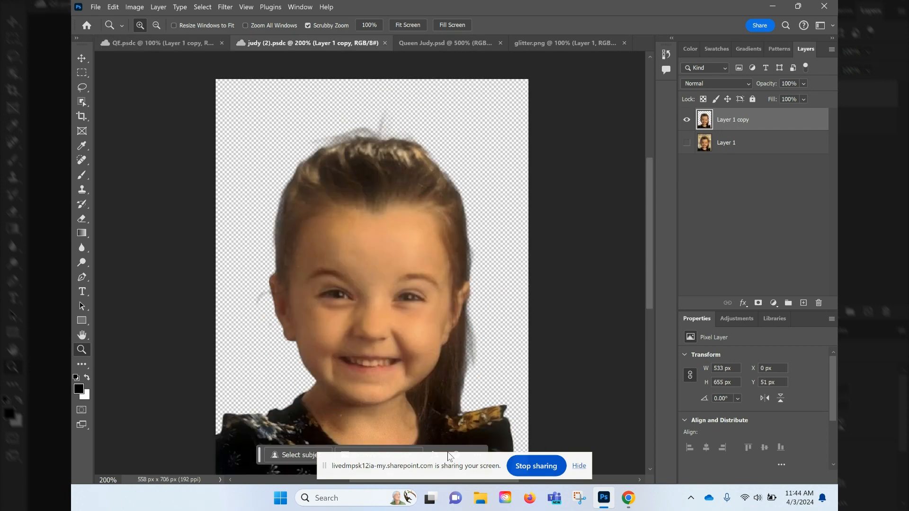
{"action": "left_click", "coordinate": [579, 466]}
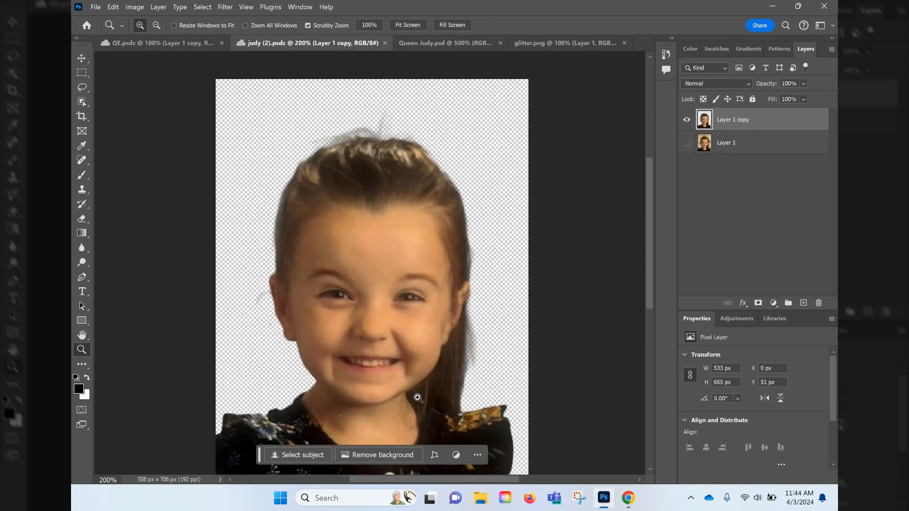
{"action": "scroll", "coordinate": [328, 375], "scroll_direction": "up", "scroll_amount": 1}
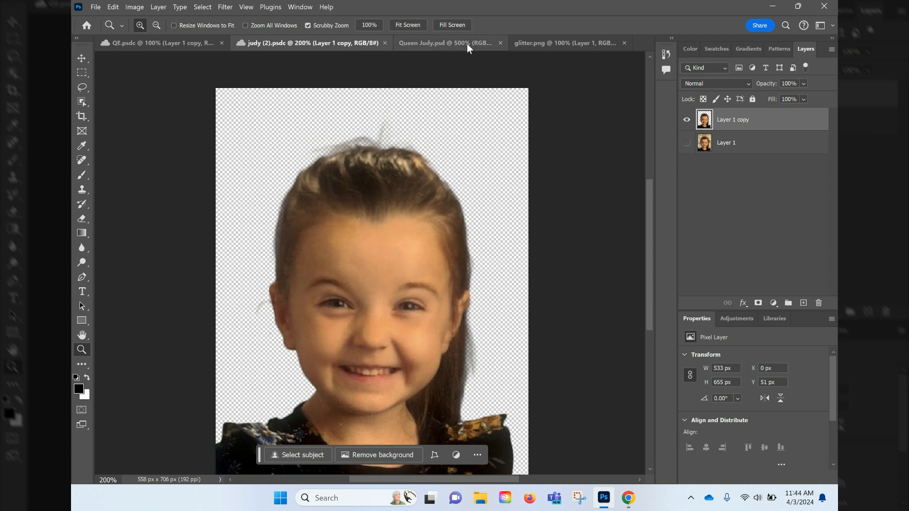
{"action": "left_click", "coordinate": [539, 41]}
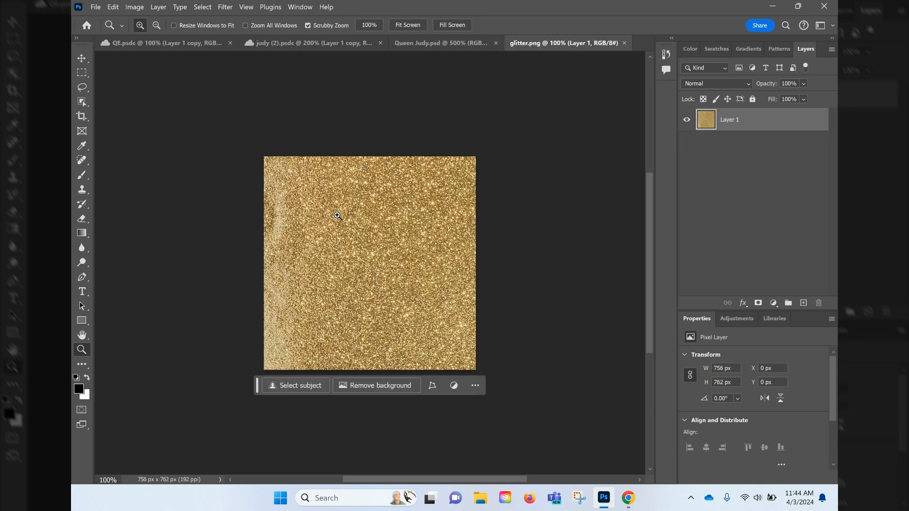
{"action": "left_click", "coordinate": [463, 47]}
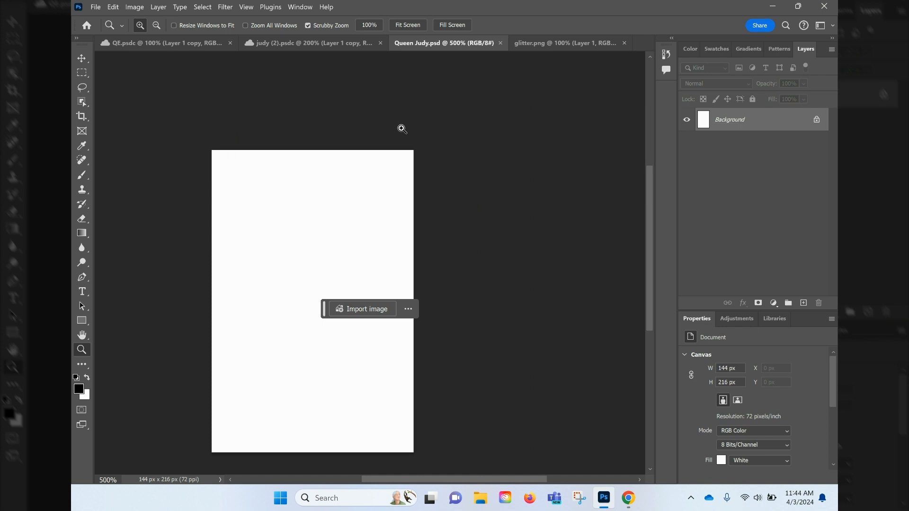
Copy the cut-out queen on Layer 1 copy from QE.psdc into the blank Queen Judy.psd document.
{"action": "left_click", "coordinate": [170, 43]}
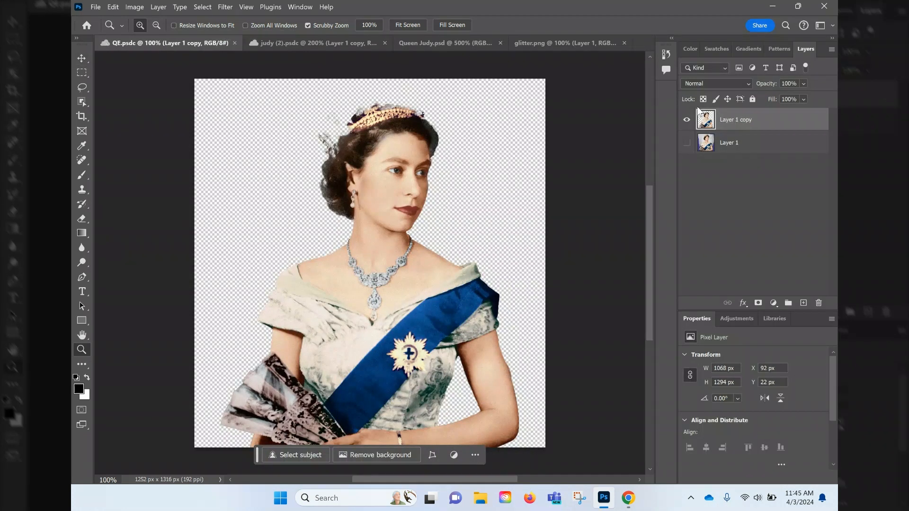
{"action": "left_click", "coordinate": [81, 59]}
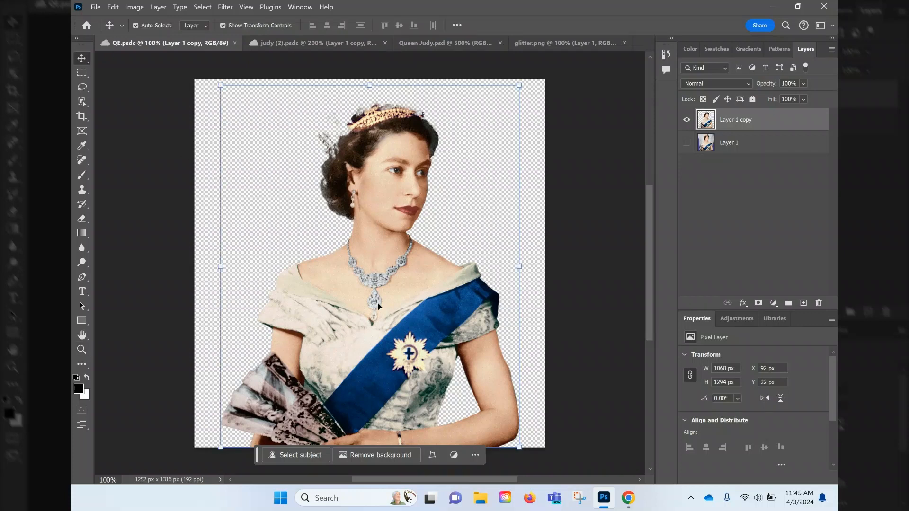
{"action": "left_click_drag", "start_coordinate": [377, 302], "coordinate": [444, 44]}
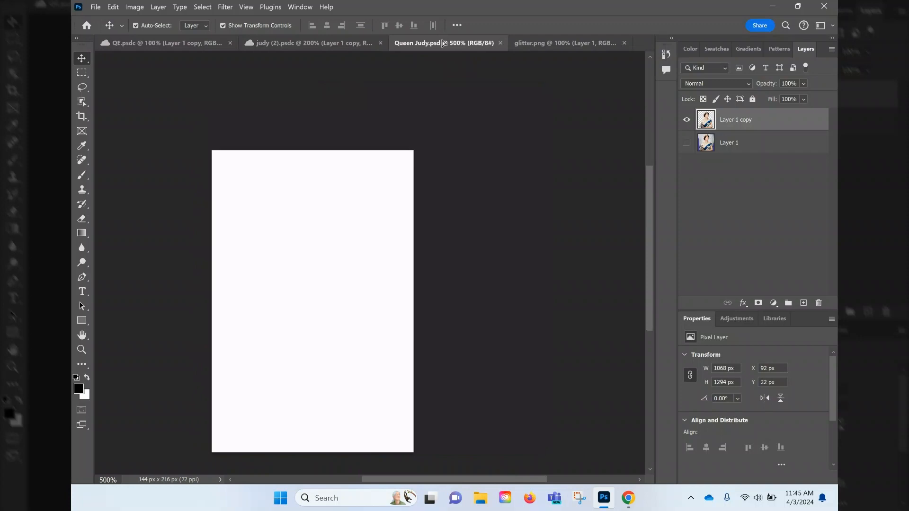
{"action": "left_click_drag", "start_coordinate": [443, 43], "coordinate": [403, 310]}
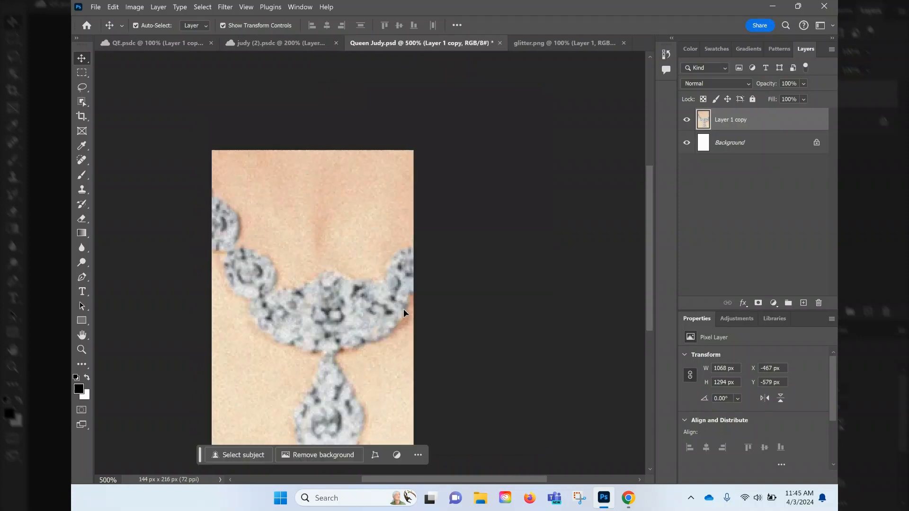
Scale the queen layer down to about 233 × 283 px and position her head and shoulders within the canvas.
{"action": "left_click", "coordinate": [82, 352]}
{"action": "left_click", "coordinate": [388, 280], "text": "alt"}
{"action": "left_click", "coordinate": [388, 280], "text": "alt"}
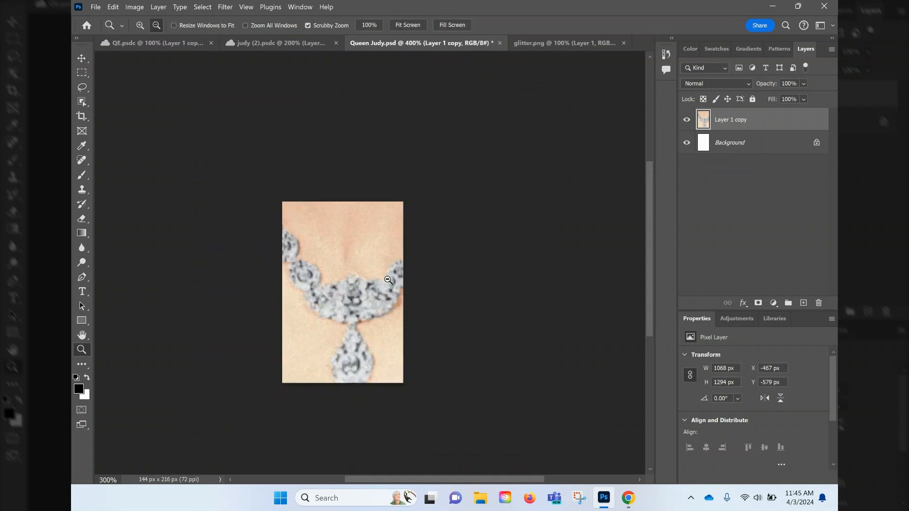
{"action": "left_click", "coordinate": [388, 280], "text": "alt"}
{"action": "left_click", "coordinate": [388, 280], "text": "alt"}
{"action": "left_click", "coordinate": [388, 279], "text": "alt"}
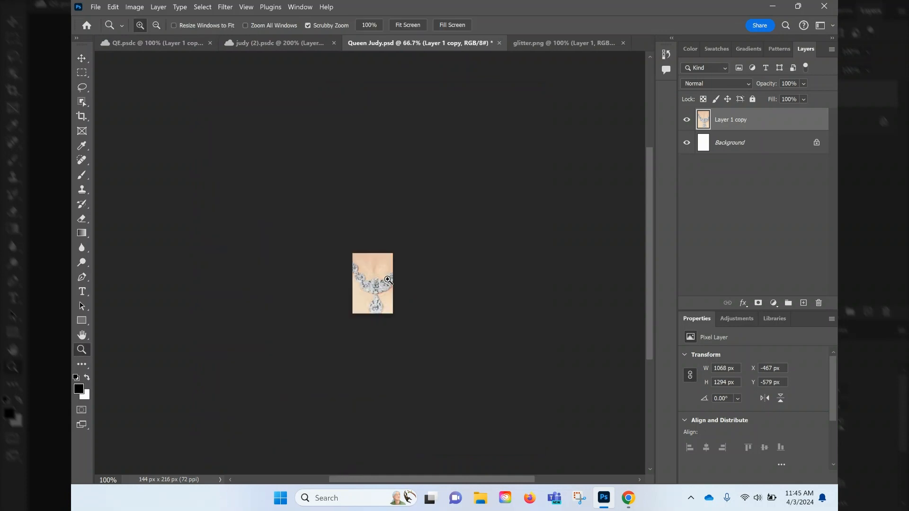
{"action": "left_click", "coordinate": [388, 280]}
{"action": "left_click", "coordinate": [388, 280]}
{"action": "left_click", "coordinate": [388, 280]}
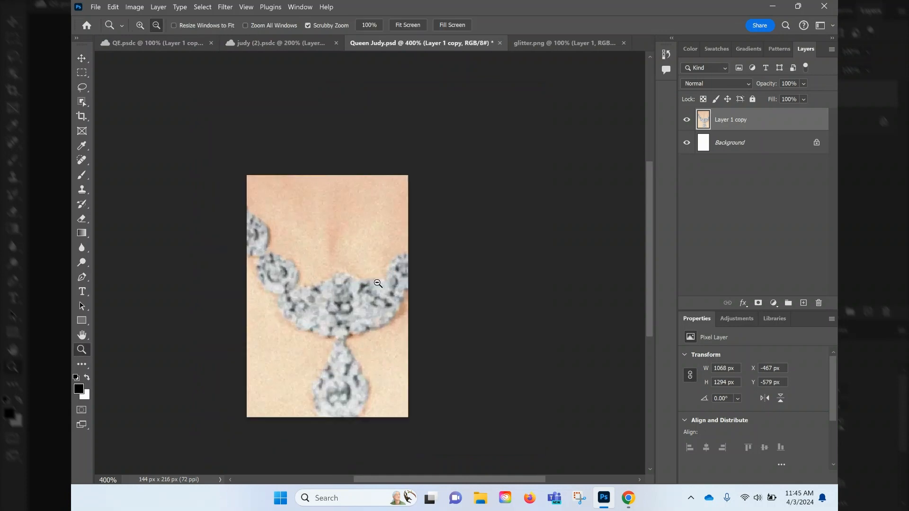
{"action": "left_click", "coordinate": [378, 283], "text": "alt"}
{"action": "left_click", "coordinate": [377, 283], "text": "alt"}
{"action": "left_click", "coordinate": [377, 283], "text": "alt"}
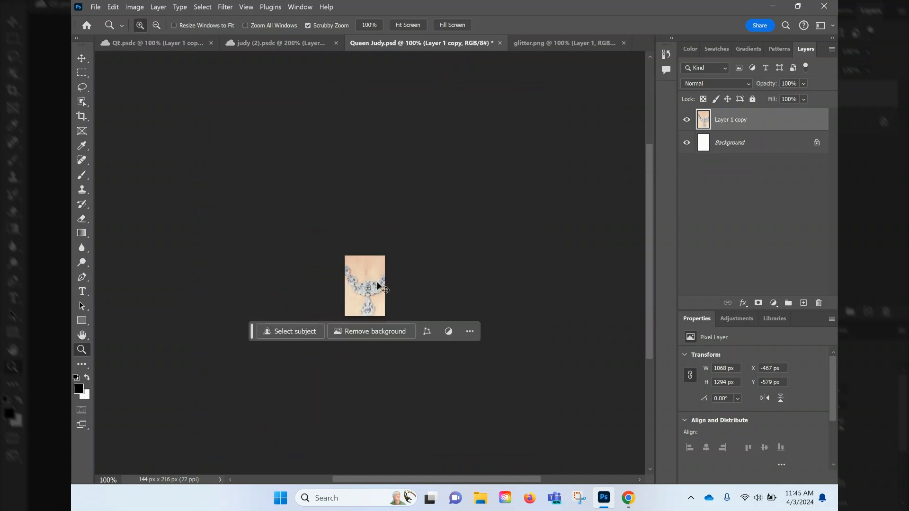
{"action": "key", "text": "ctrl+t"}
{"action": "left_click_drag", "start_coordinate": [213, 93], "coordinate": [346, 274]}
{"action": "left_click_drag", "start_coordinate": [366, 303], "coordinate": [352, 289]}
Scale the queen layer to about 67% and rest its lower edge on the canvas's bottom edge.
{"action": "left_click", "coordinate": [82, 350]}
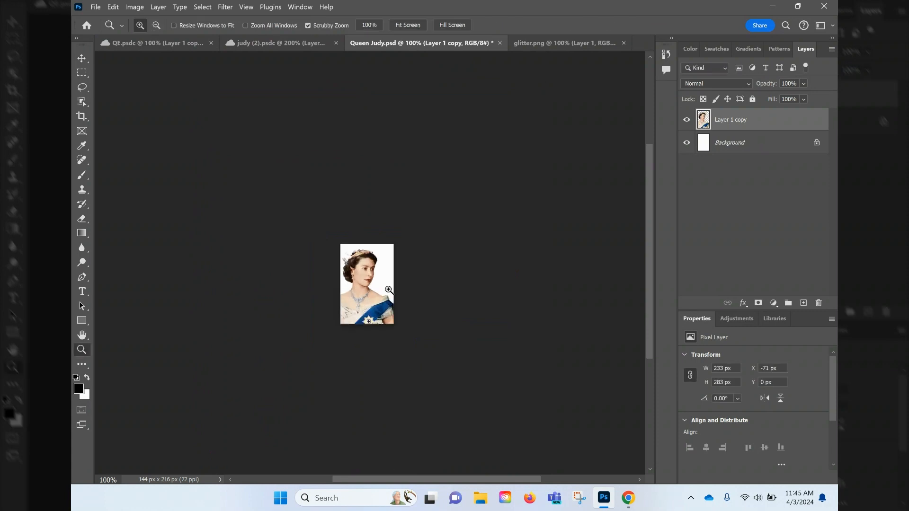
{"action": "left_click", "coordinate": [389, 289]}
{"action": "left_click", "coordinate": [395, 302]}
{"action": "left_click", "coordinate": [396, 302]}
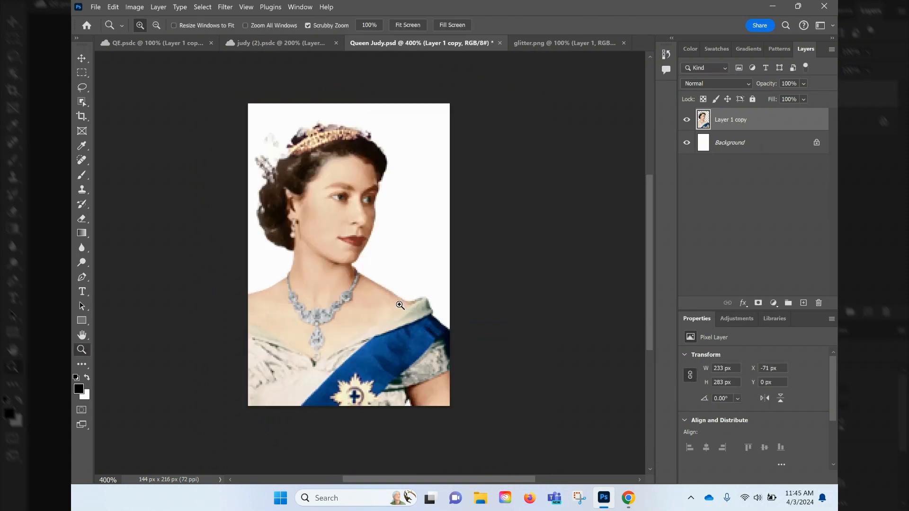
{"action": "left_click", "coordinate": [400, 305]}
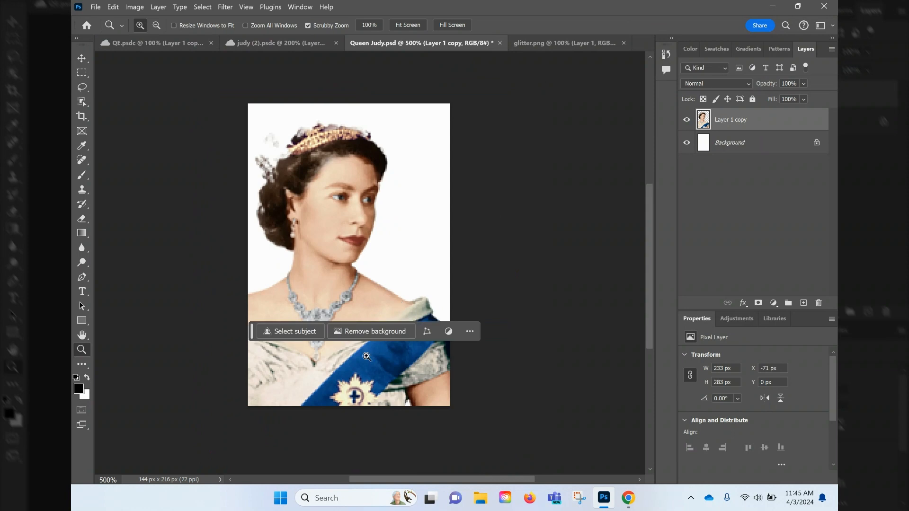
{"action": "key", "text": "ctrl+t"}
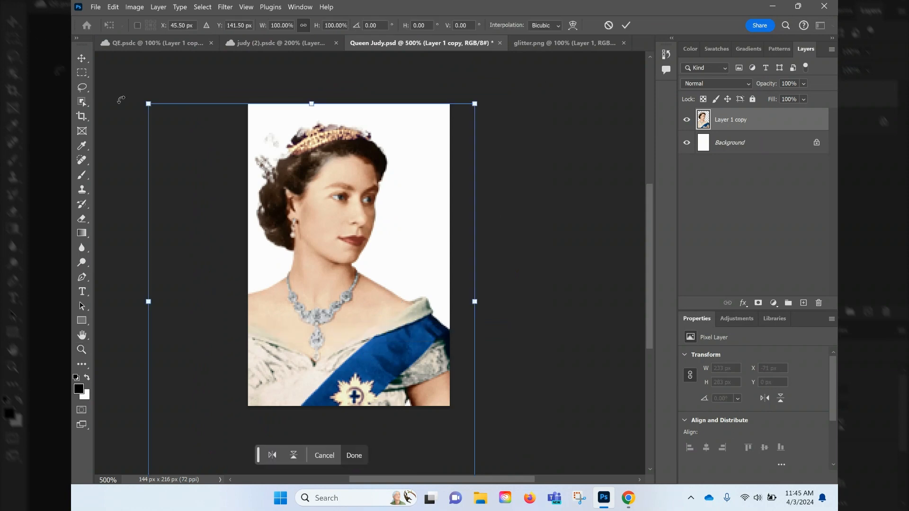
{"action": "left_click_drag", "start_coordinate": [148, 102], "coordinate": [285, 216]}
{"action": "left_click_drag", "start_coordinate": [337, 278], "coordinate": [305, 205]}
{"action": "left_click_drag", "start_coordinate": [216, 139], "coordinate": [231, 158]}
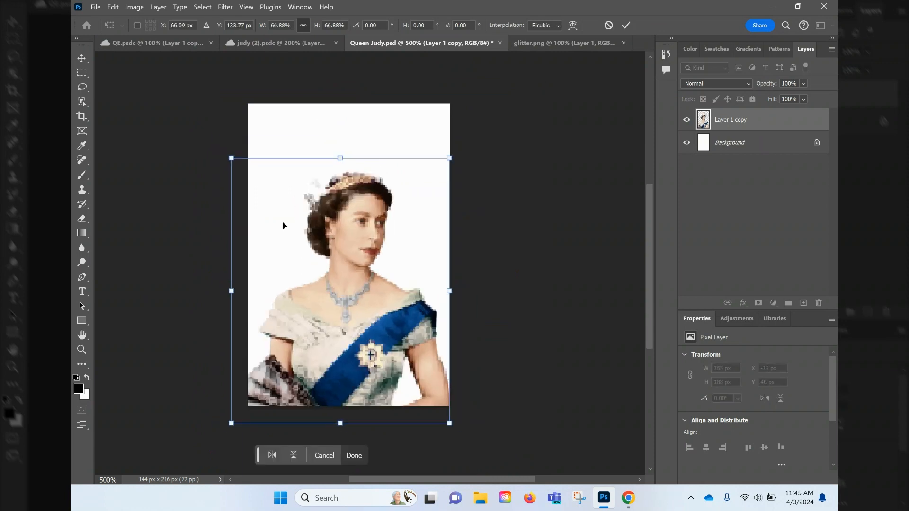
{"action": "left_click_drag", "start_coordinate": [282, 220], "coordinate": [329, 243]}
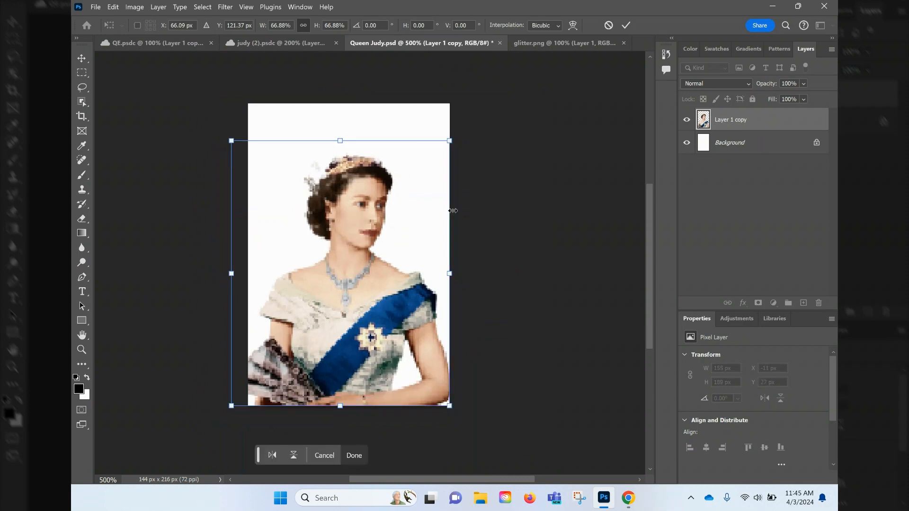
{"action": "key", "text": "Return"}
{"action": "key", "text": "z"}
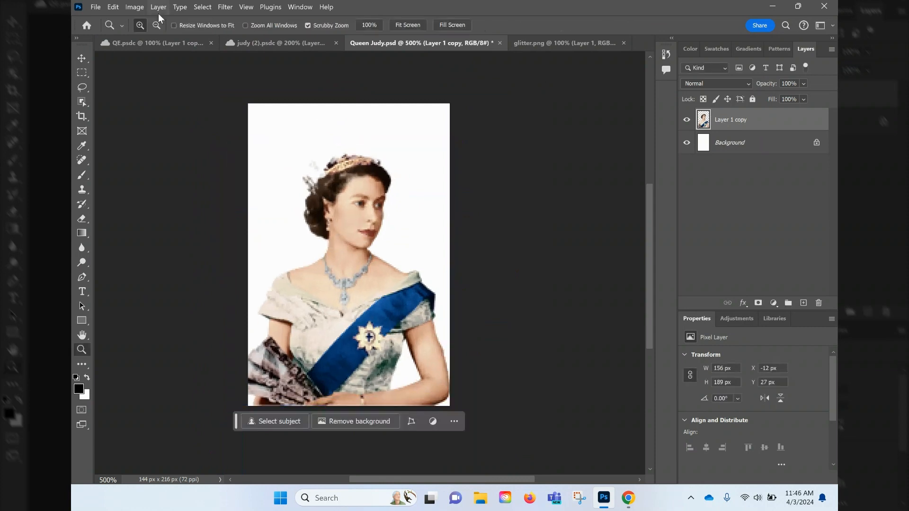
Resample the Queen Judy.psd image to a resolution of 300 pixels/inch, keeping it 2 × 3 inches.
{"action": "left_click", "coordinate": [135, 8]}
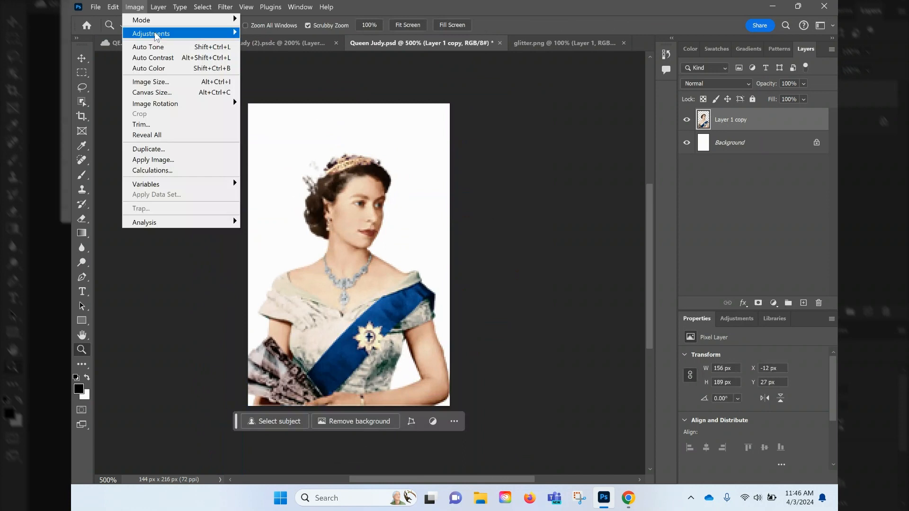
{"action": "mouse_move", "coordinate": [155, 35]}
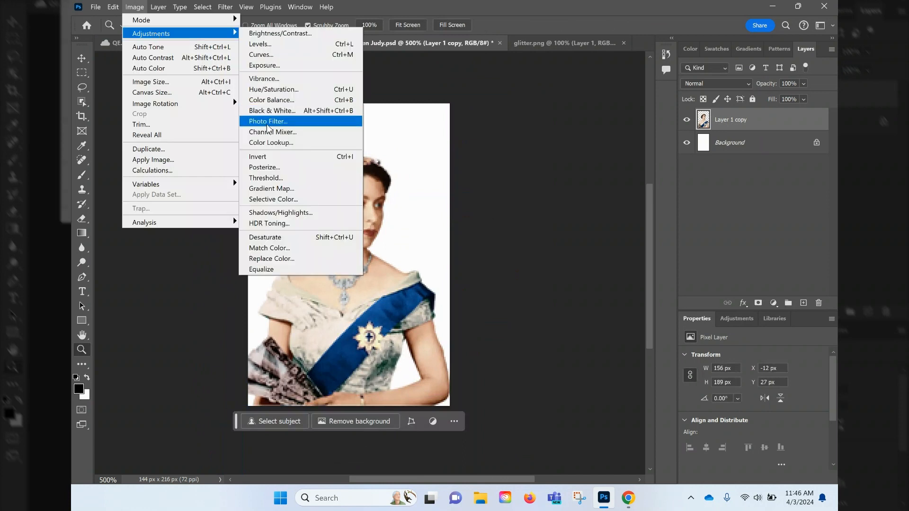
{"action": "left_click", "coordinate": [202, 83]}
{"action": "key", "text": "Tab"}
{"action": "key", "text": "Tab"}
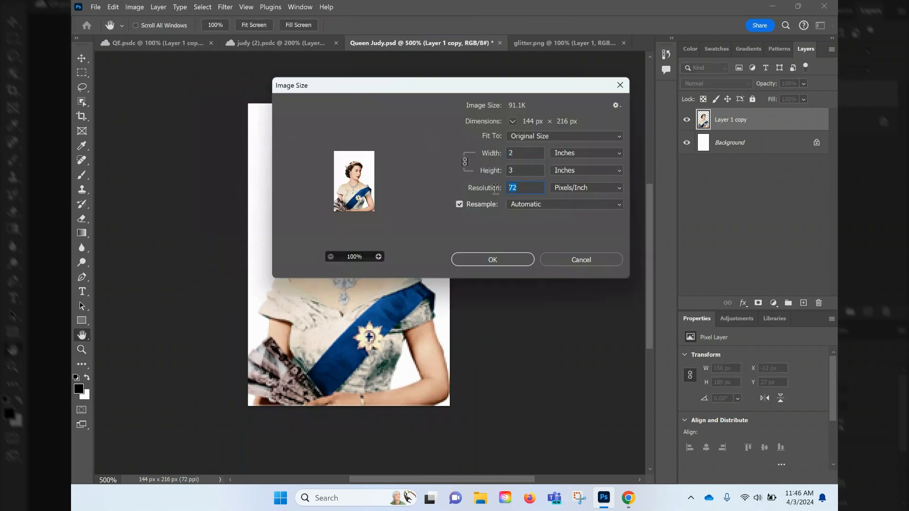
{"action": "type", "text": "300"}
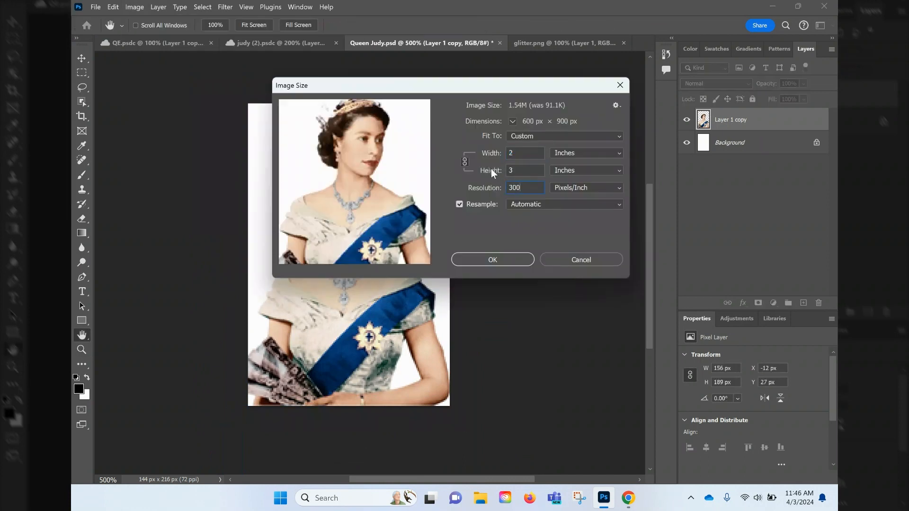
{"action": "left_click", "coordinate": [512, 260]}
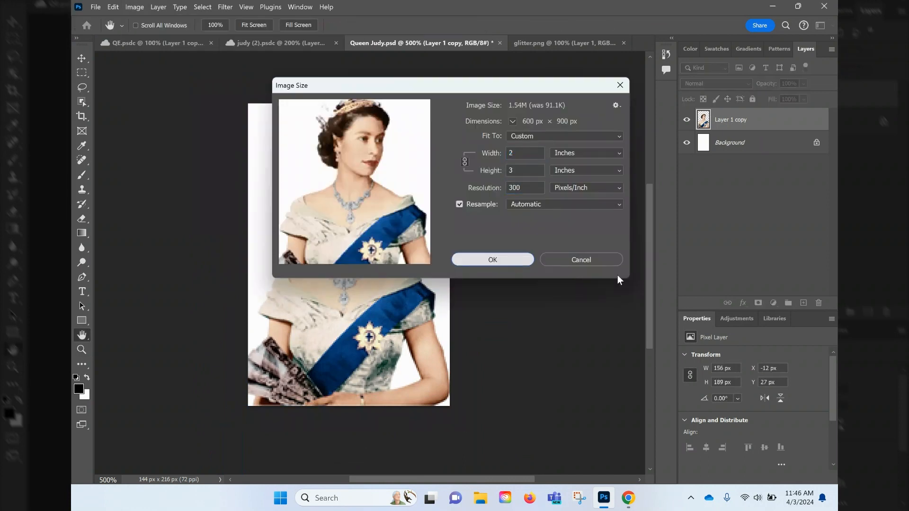
{"action": "left_click", "coordinate": [476, 259]}
Examine the resampled queen portrait up close and as a whole at 100% magnification.
{"action": "key", "text": "z"}
{"action": "left_click", "coordinate": [397, 270]}
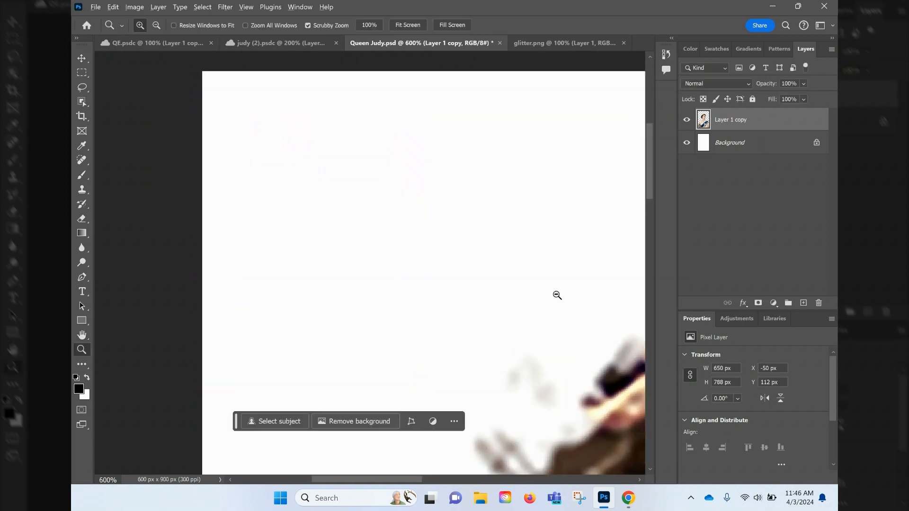
{"action": "left_click", "coordinate": [557, 295], "text": "alt"}
{"action": "left_click", "coordinate": [557, 294], "text": "alt"}
{"action": "left_click", "coordinate": [556, 295], "text": "alt"}
{"action": "left_click", "coordinate": [556, 294], "text": "alt"}
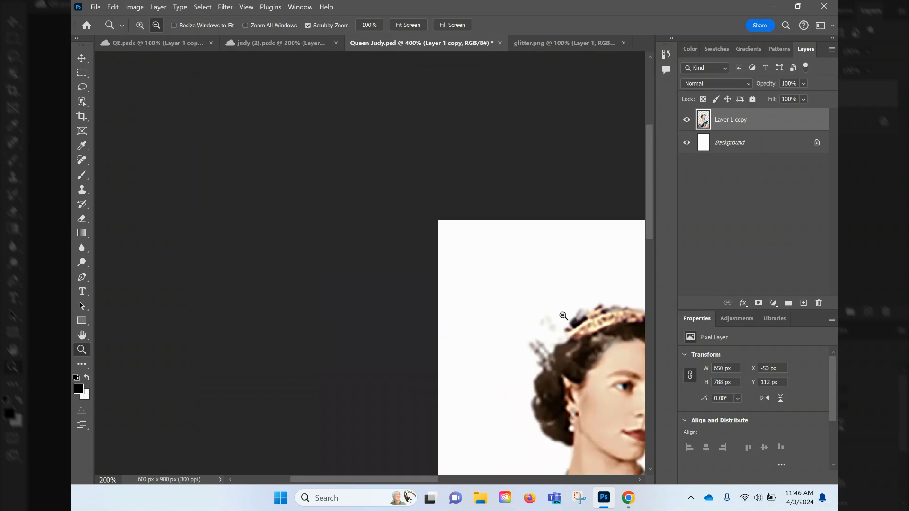
{"action": "left_click", "coordinate": [564, 316], "text": "alt"}
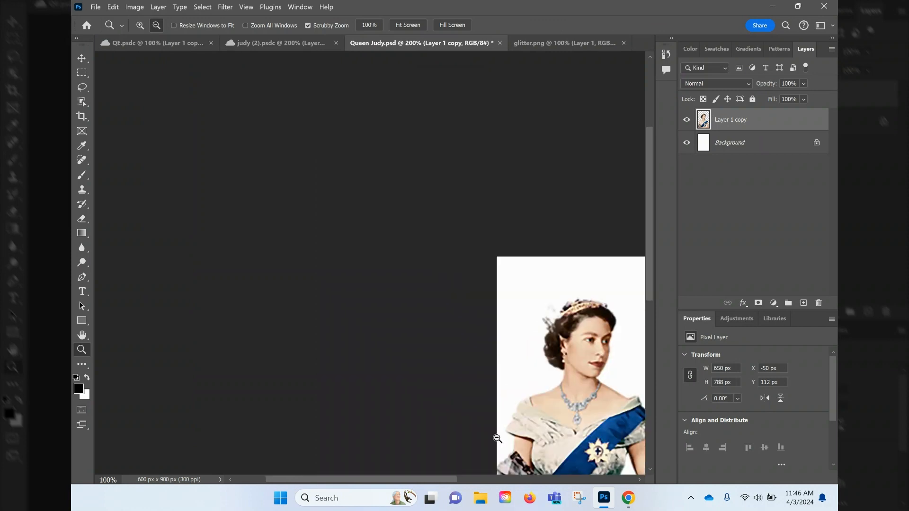
{"action": "left_click", "coordinate": [440, 482]}
{"action": "left_click", "coordinate": [453, 474]}
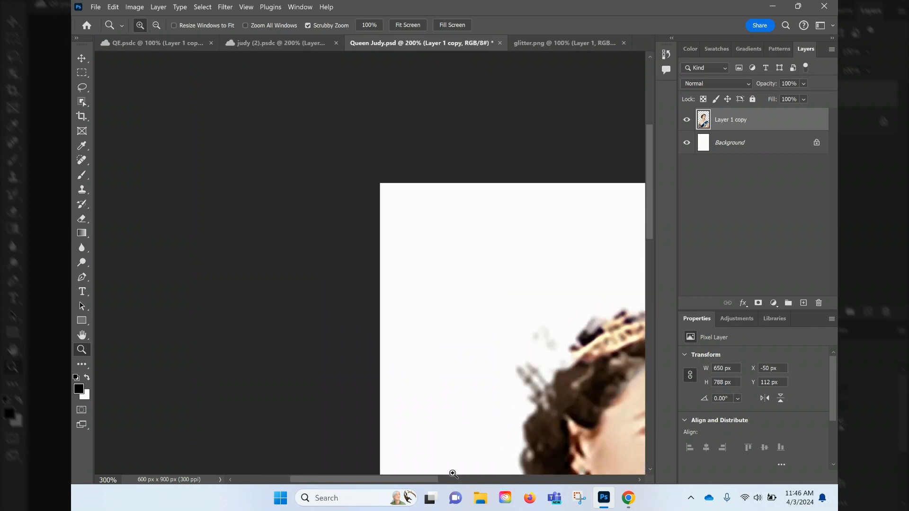
{"action": "left_click", "coordinate": [453, 474]}
{"action": "left_click", "coordinate": [416, 480]}
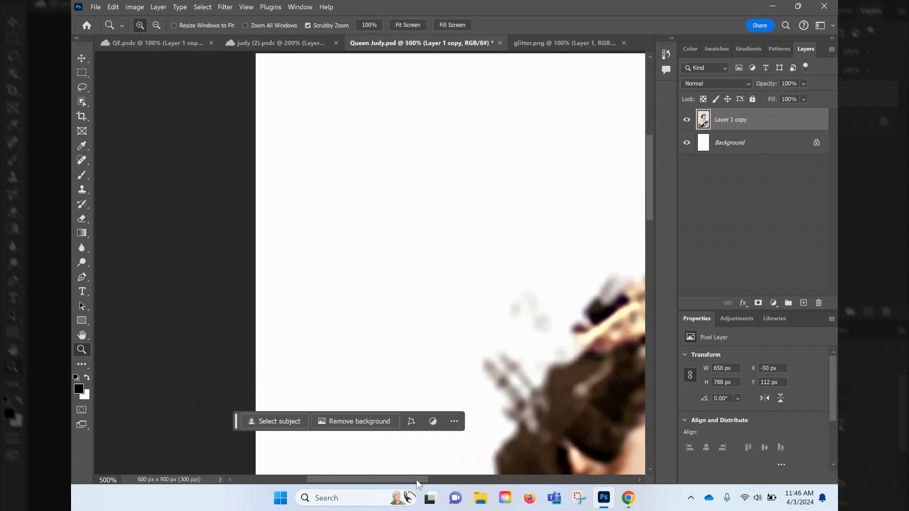
{"action": "left_click_drag", "start_coordinate": [416, 479], "coordinate": [482, 488]}
{"action": "left_click", "coordinate": [469, 346], "text": "alt"}
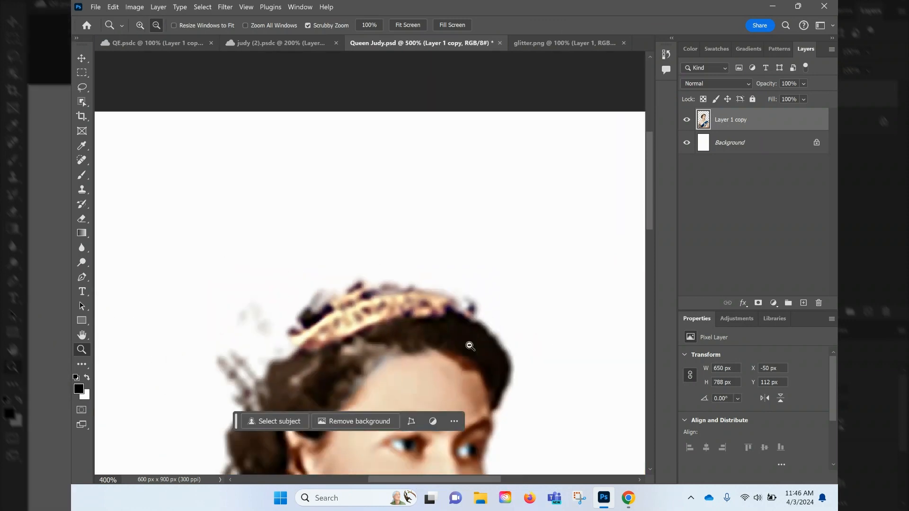
{"action": "left_click", "coordinate": [470, 346], "text": "alt"}
{"action": "left_click", "coordinate": [470, 346], "text": "alt"}
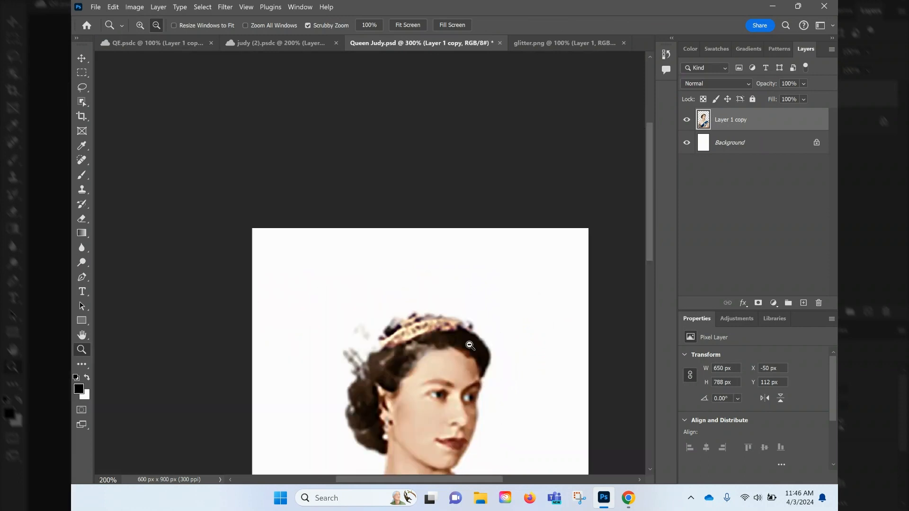
{"action": "left_click", "coordinate": [469, 346], "text": "alt"}
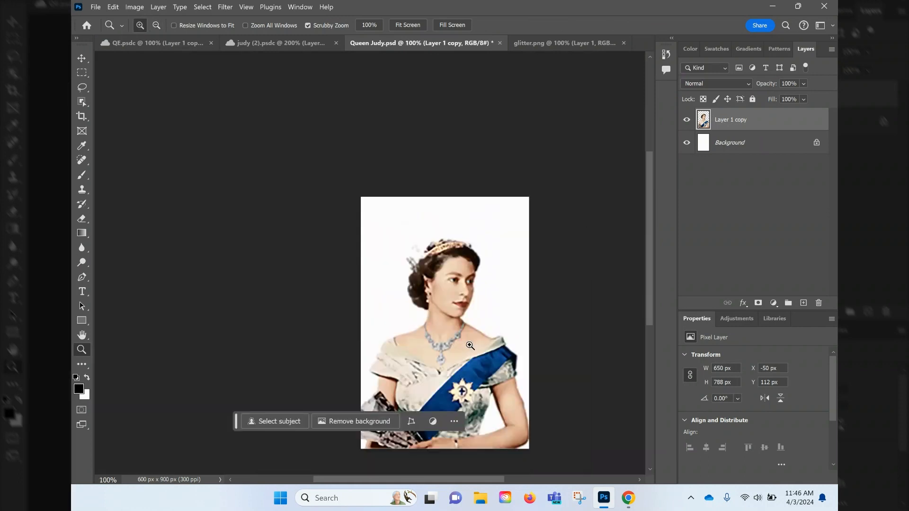
Resample the judy (2).psdc image to a resolution of 300 pixels/inch, keeping its size in inches.
{"action": "left_click", "coordinate": [246, 44]}
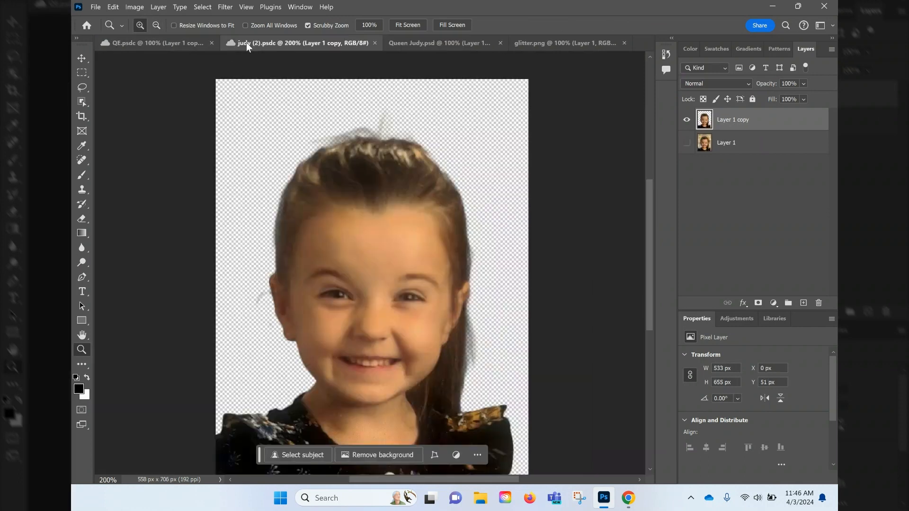
{"action": "left_click", "coordinate": [135, 7]}
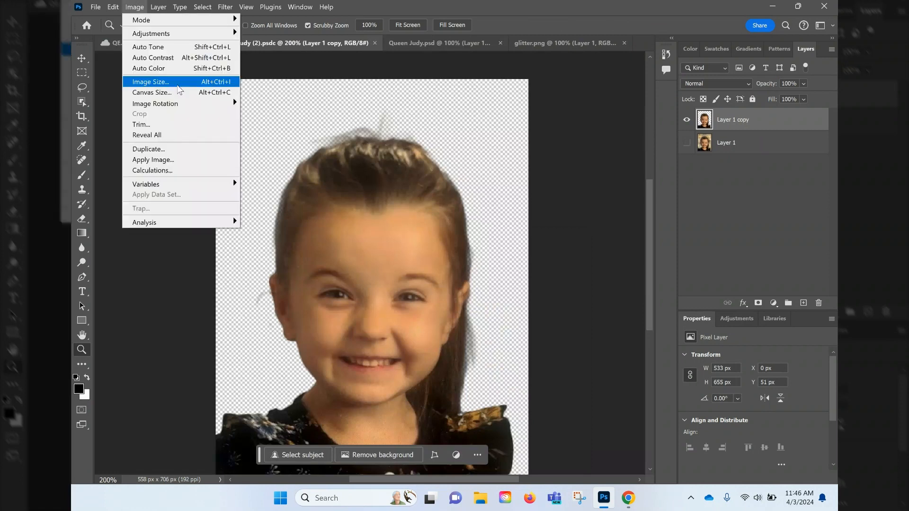
{"action": "left_click", "coordinate": [178, 87]}
{"action": "left_click", "coordinate": [520, 187]}
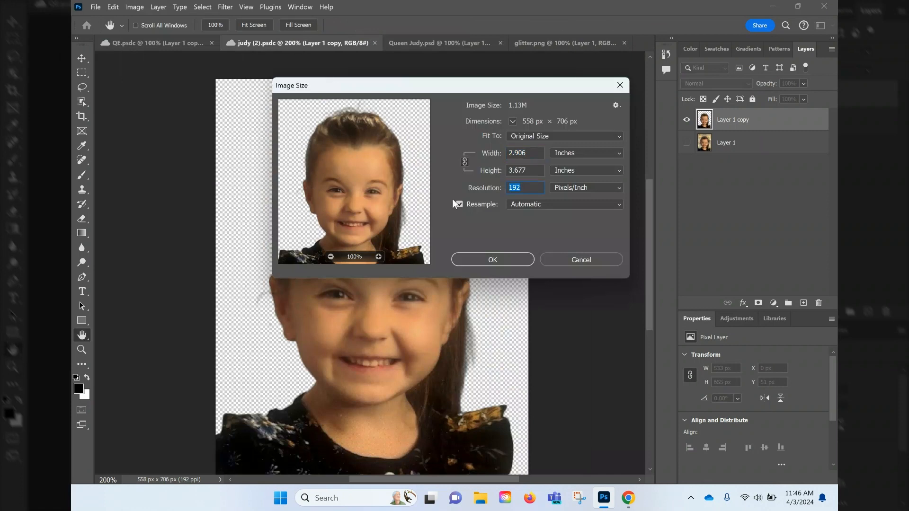
{"action": "type", "text": "300"}
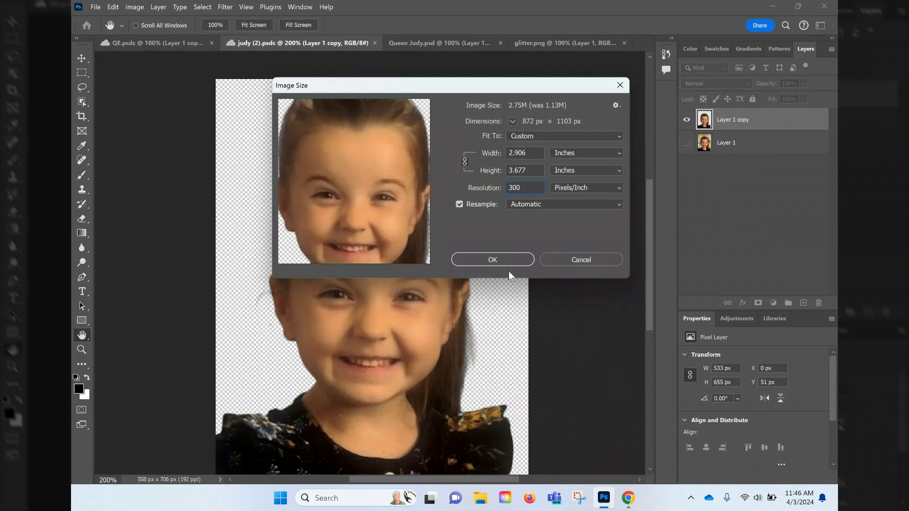
{"action": "left_click", "coordinate": [135, 7]}
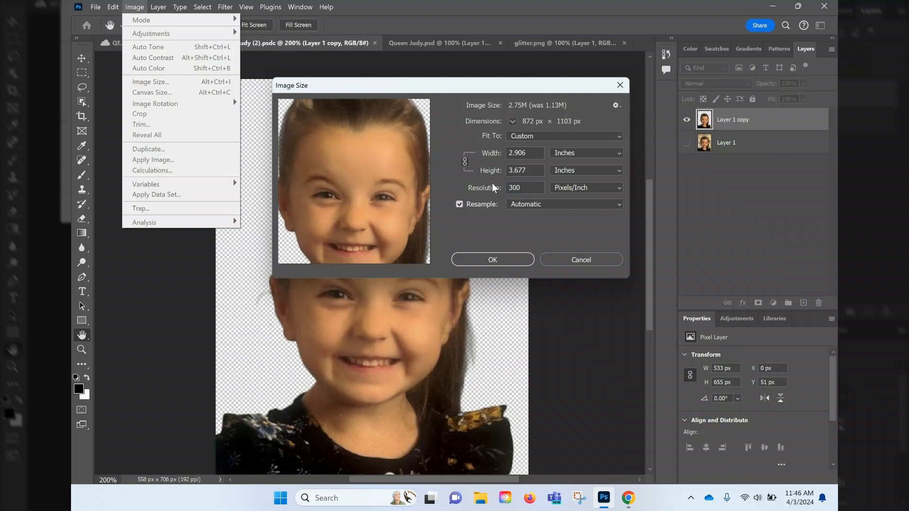
{"action": "left_click", "coordinate": [514, 262]}
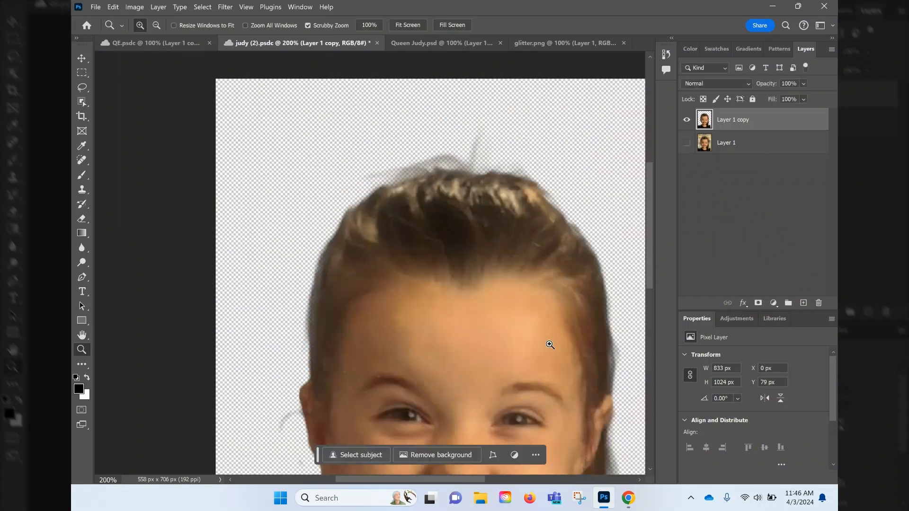
Outline the girl's neck, shoulders and dress below the chin with the Polygonal Lasso, delete that area and deselect.
{"action": "scroll", "coordinate": [550, 344], "scroll_direction": "down", "scroll_amount": 4}
{"action": "scroll", "coordinate": [317, 363], "scroll_direction": "down", "scroll_amount": 1}
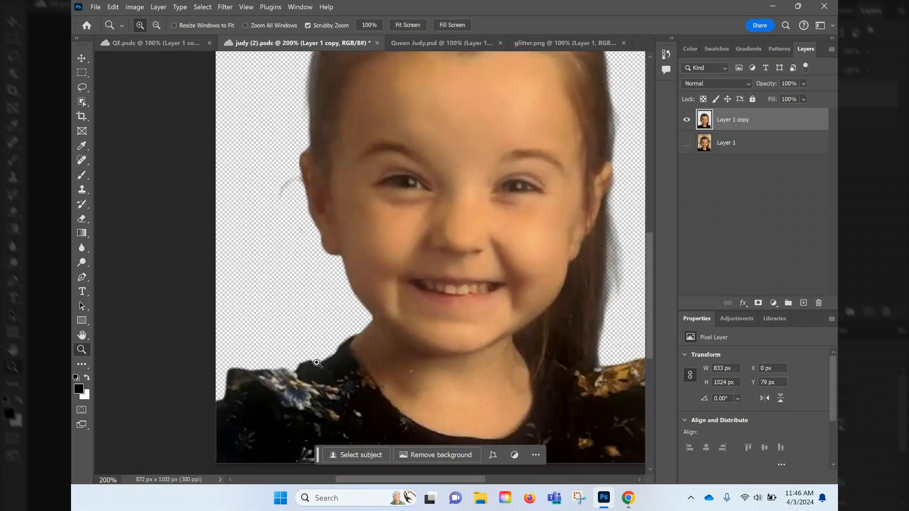
{"action": "key", "text": "alt"}
{"action": "left_click", "coordinate": [552, 324], "text": "alt"}
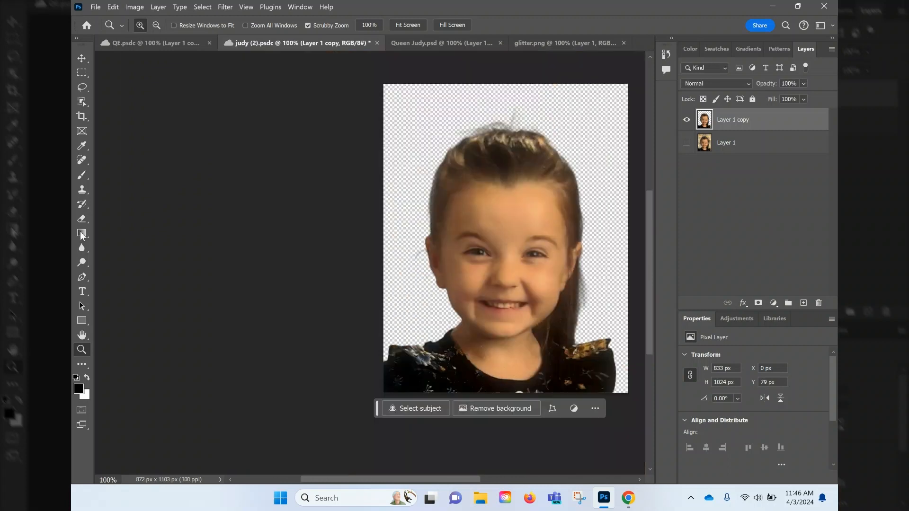
{"action": "left_click", "coordinate": [83, 104]}
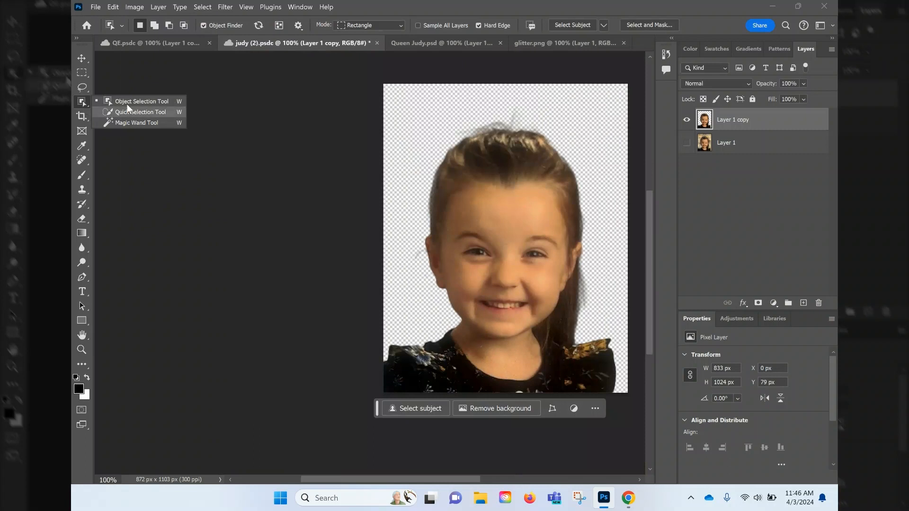
{"action": "left_click", "coordinate": [83, 88]}
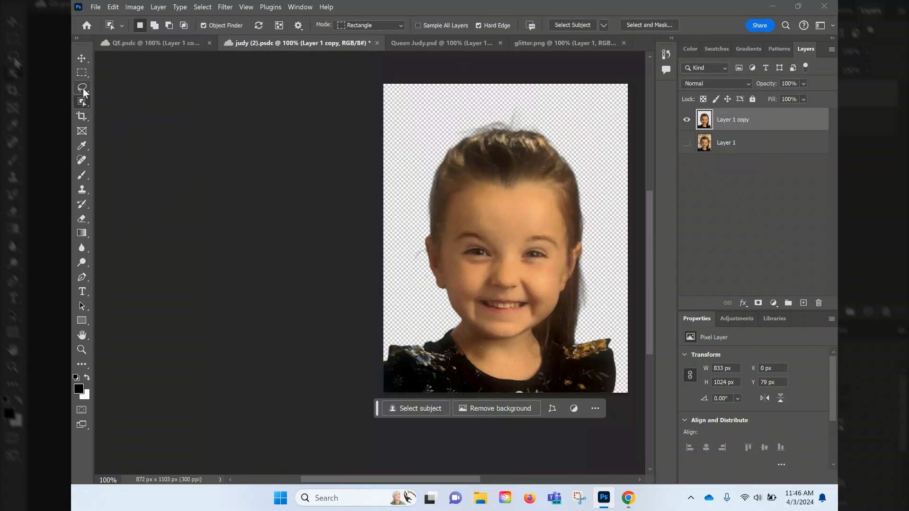
{"action": "left_click", "coordinate": [83, 88], "text": "alt"}
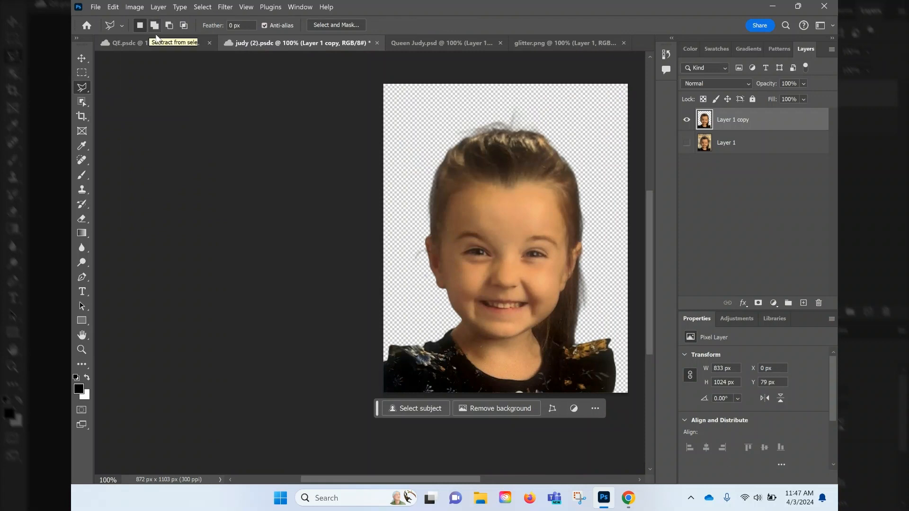
{"action": "left_click", "coordinate": [460, 320]}
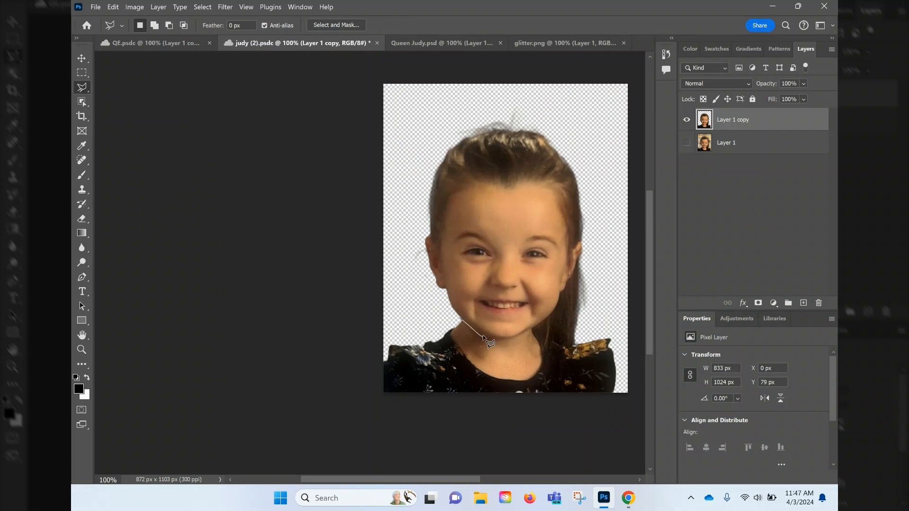
{"action": "left_click", "coordinate": [483, 337]}
{"action": "left_click", "coordinate": [530, 330]}
{"action": "left_click", "coordinate": [565, 348]}
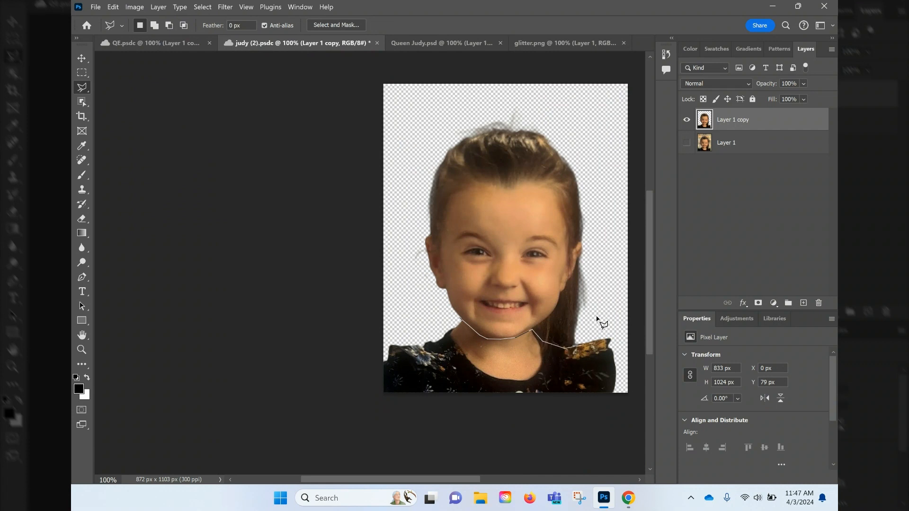
{"action": "left_click", "coordinate": [624, 304]}
{"action": "left_click", "coordinate": [625, 440]}
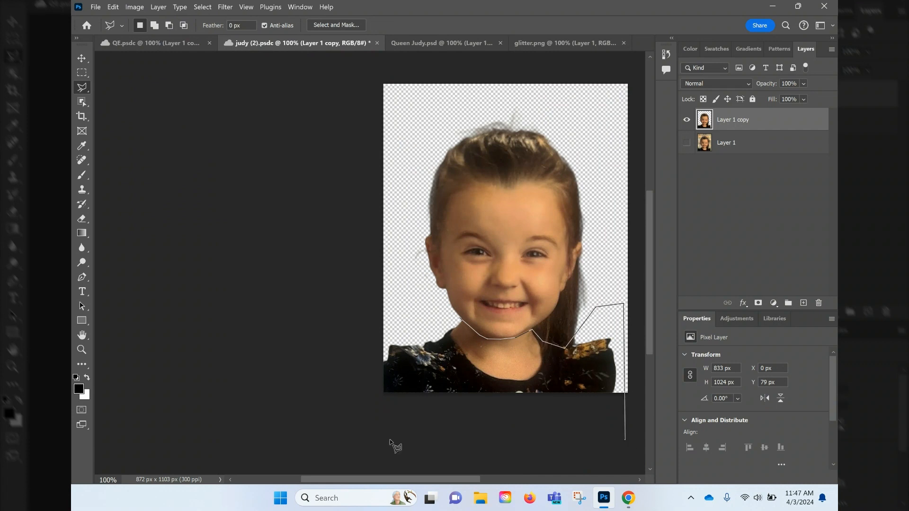
{"action": "left_click", "coordinate": [303, 413]}
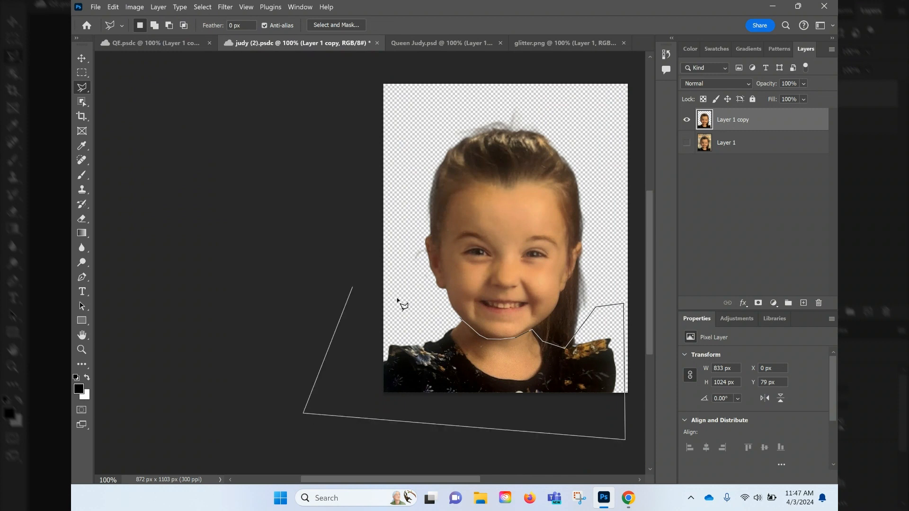
{"action": "key", "text": "Escape"}
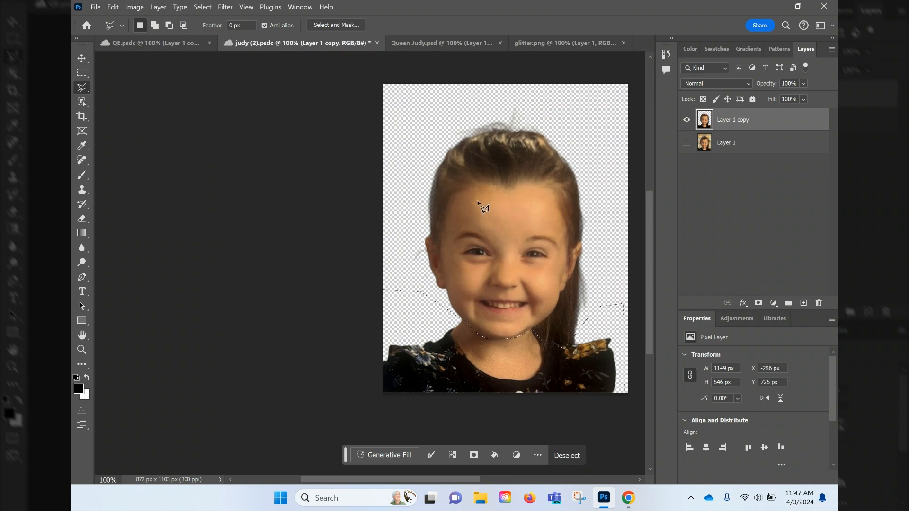
{"action": "key", "text": "Delete"}
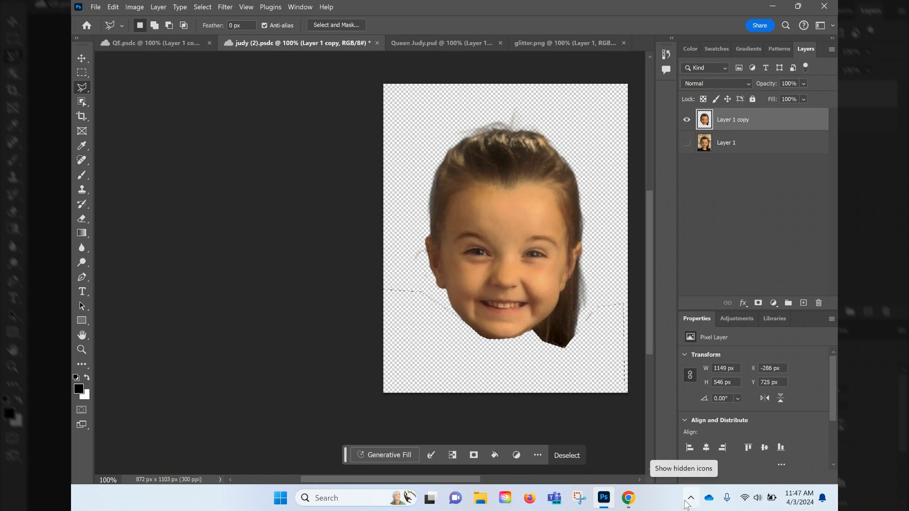
{"action": "left_click", "coordinate": [504, 376]}
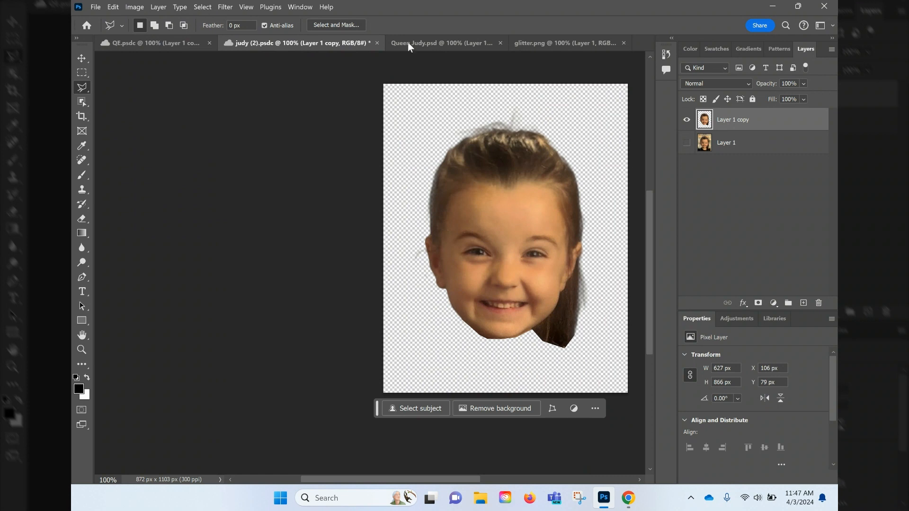
Move the girl's cut-out head from judy (2).psdc into the Queen Judy.psd document as the topmost layer.
{"action": "left_click", "coordinate": [81, 59]}
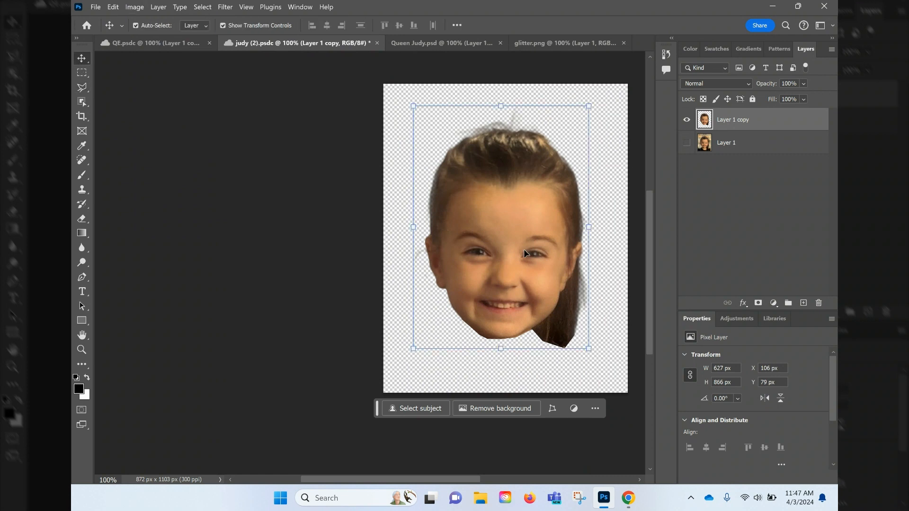
{"action": "left_click_drag", "start_coordinate": [482, 210], "coordinate": [482, 210]}
{"action": "left_click_drag", "start_coordinate": [482, 209], "coordinate": [445, 85]}
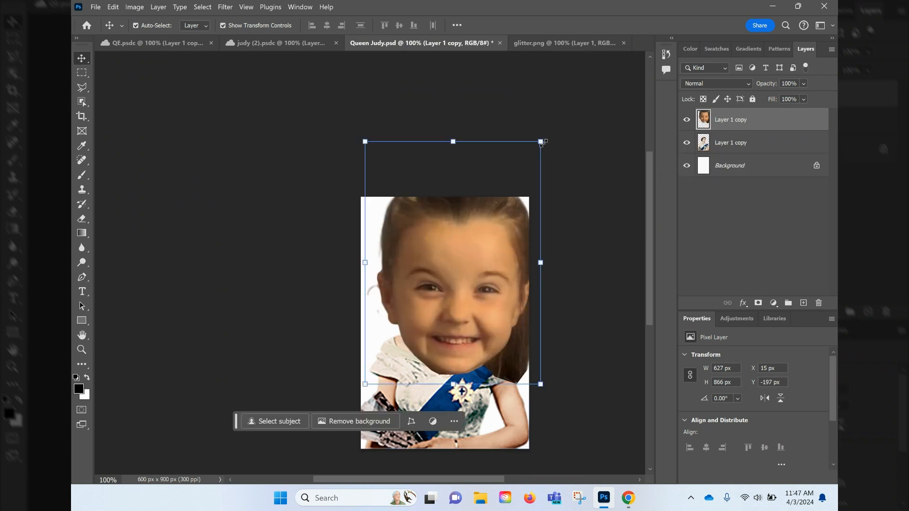
Scale the girl's head to about 47.55% of its original size and centre it horizontally over the queen's head, chin above the necklace.
{"action": "left_click_drag", "start_coordinate": [541, 142], "coordinate": [450, 266]}
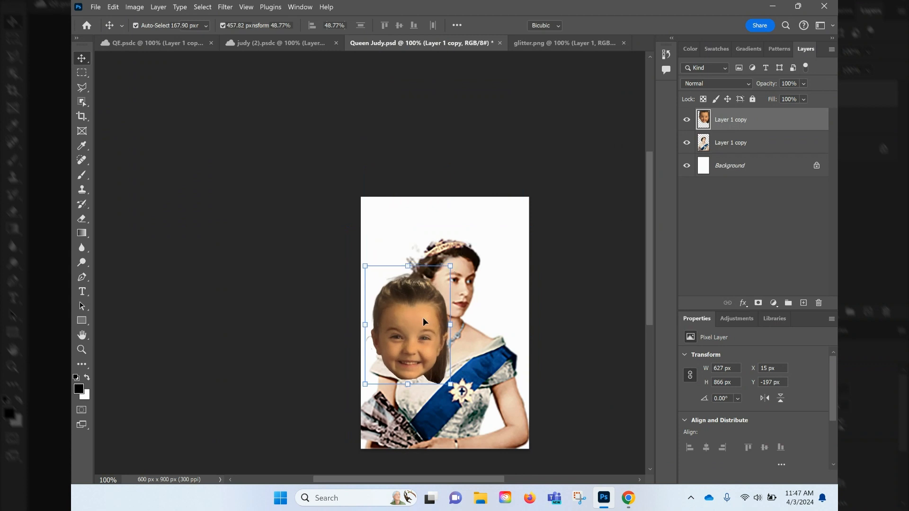
{"action": "left_click_drag", "start_coordinate": [422, 318], "coordinate": [457, 269]}
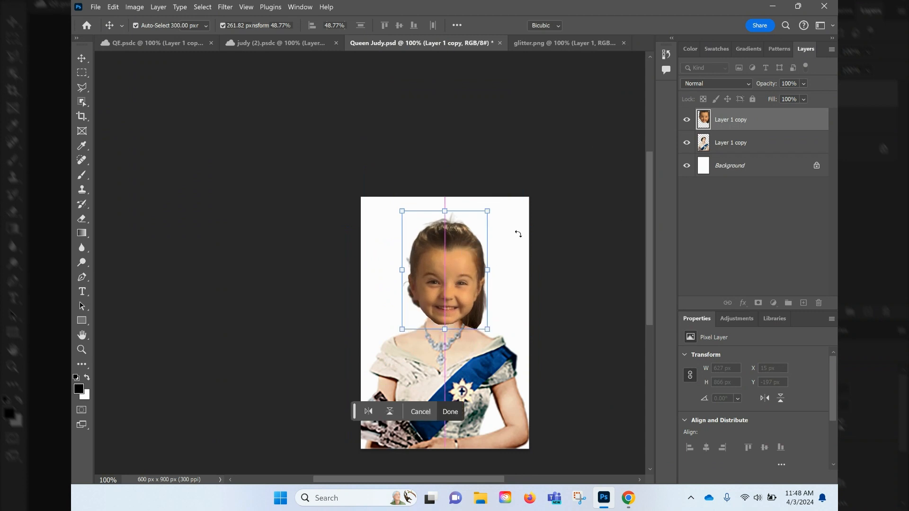
{"action": "key", "text": "Return"}
{"action": "left_click_drag", "start_coordinate": [488, 205], "coordinate": [475, 228]}
{"action": "left_click_drag", "start_coordinate": [450, 281], "coordinate": [449, 282]}
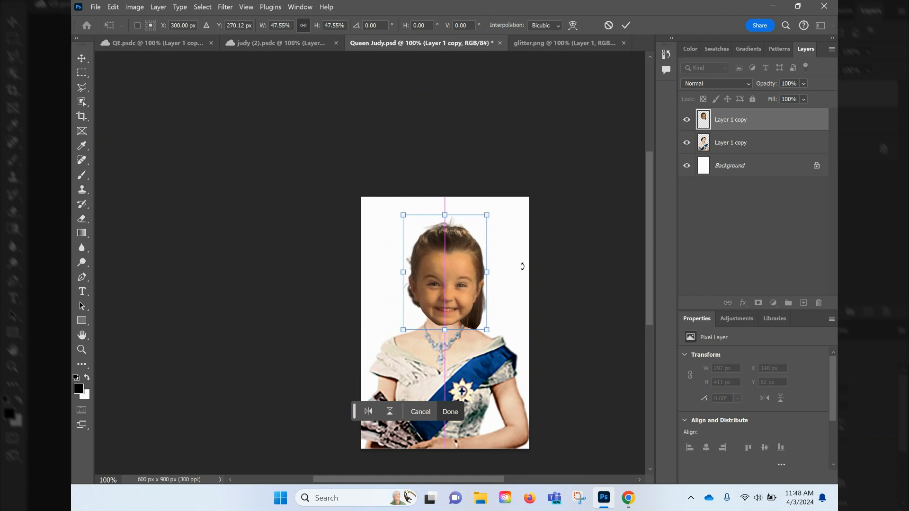
{"action": "key", "text": "Return"}
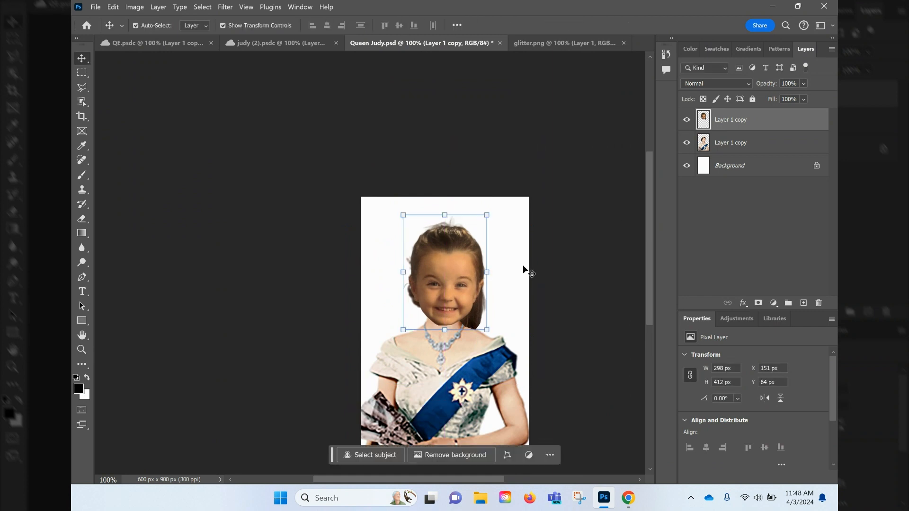
Hide the girl's head layer, cut the queen's back hair and tiara from her layer with the Polygonal Lasso, deselect and show the head again.
{"action": "left_click", "coordinate": [687, 120]}
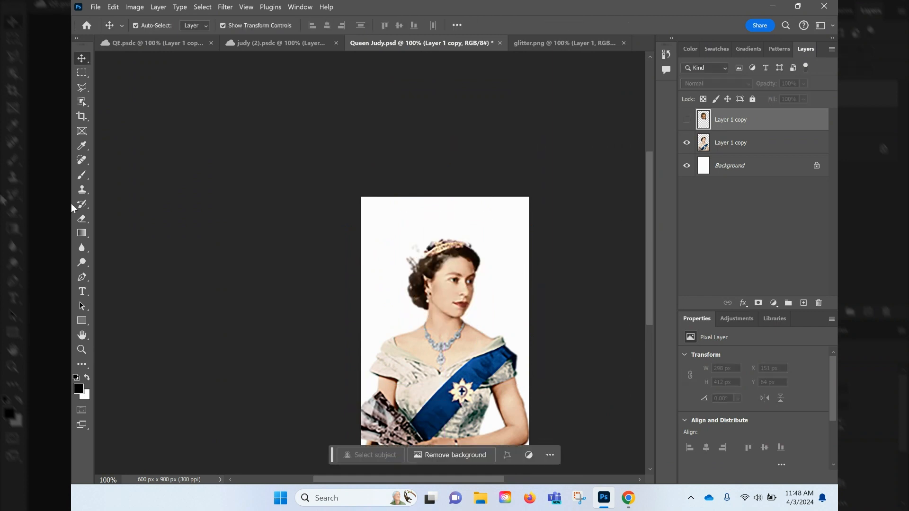
{"action": "left_click", "coordinate": [81, 87]}
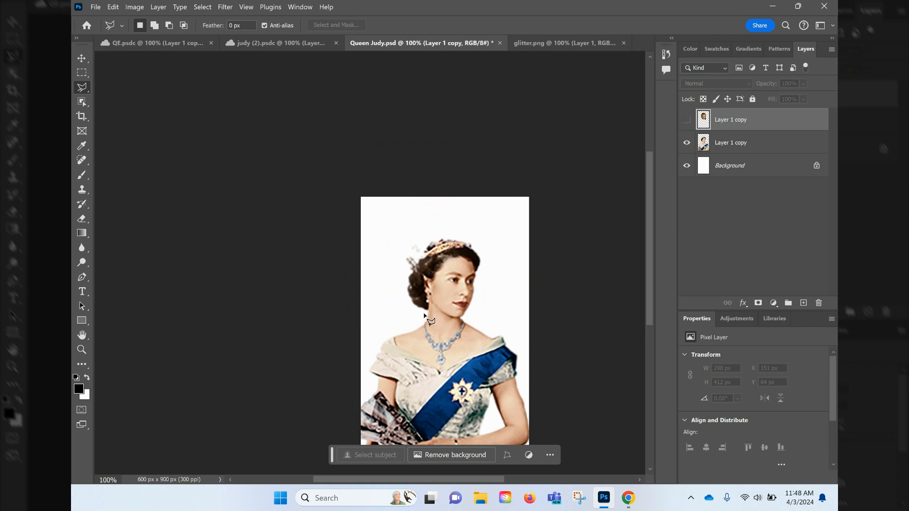
{"action": "left_click", "coordinate": [424, 313]}
{"action": "left_click", "coordinate": [479, 233]}
{"action": "left_click", "coordinate": [384, 248]}
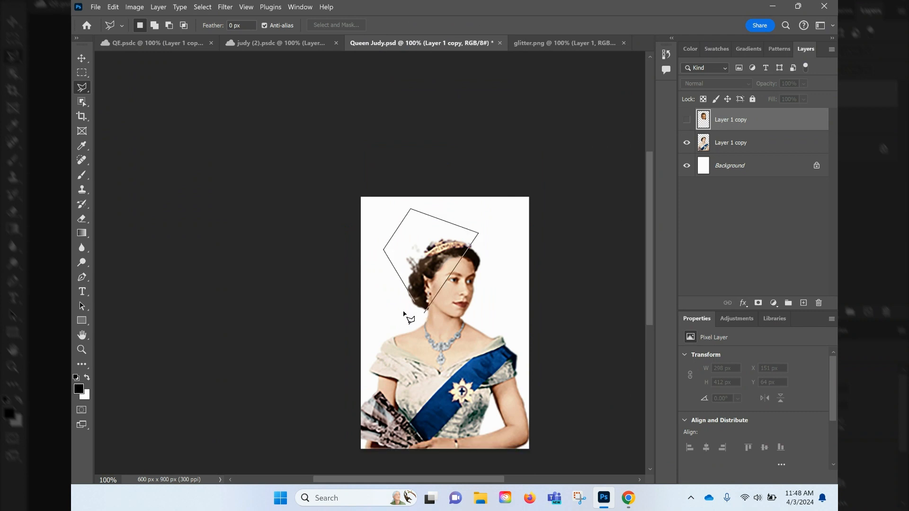
{"action": "left_click", "coordinate": [404, 312]}
{"action": "double_click", "coordinate": [417, 315]}
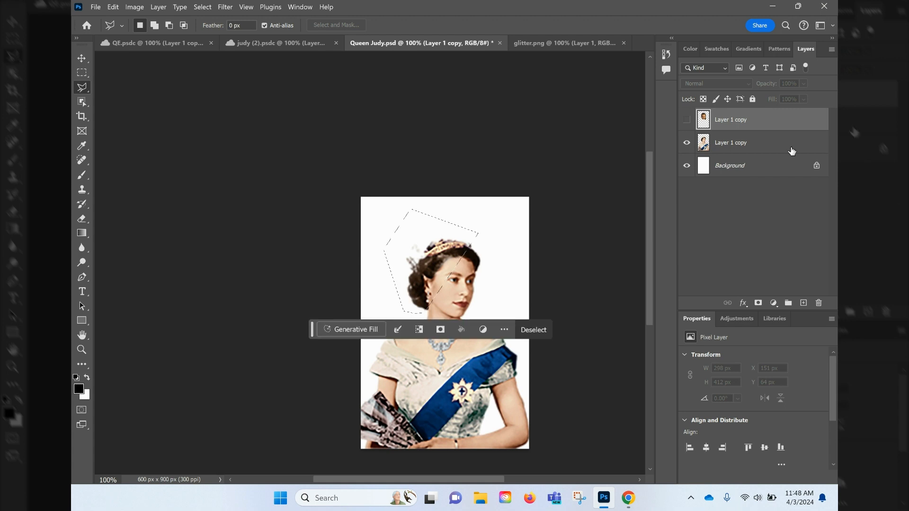
{"action": "left_click", "coordinate": [792, 150]}
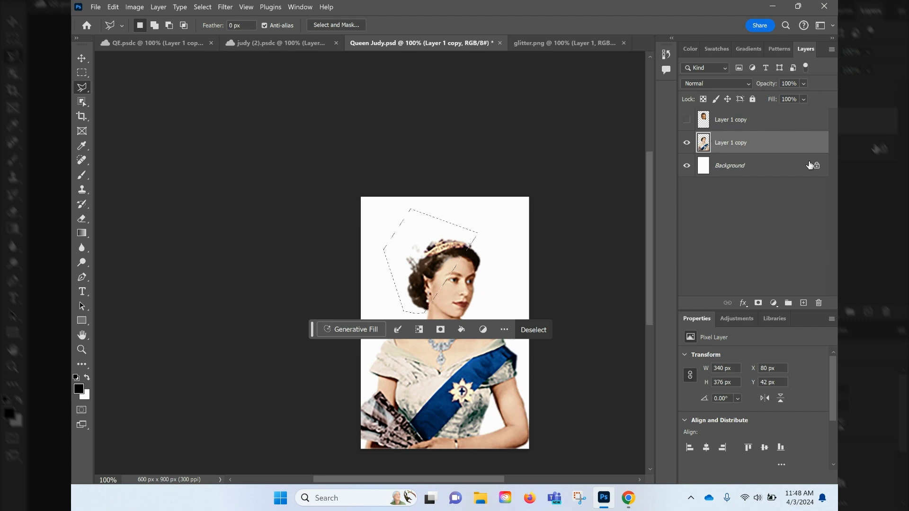
{"action": "key", "text": "Delete"}
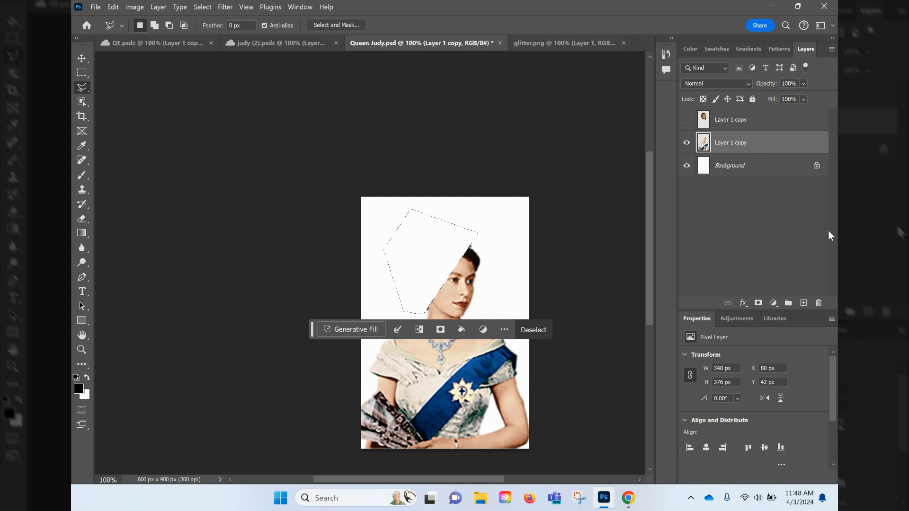
{"action": "key", "text": "ctrl+d"}
{"action": "left_click", "coordinate": [687, 121]}
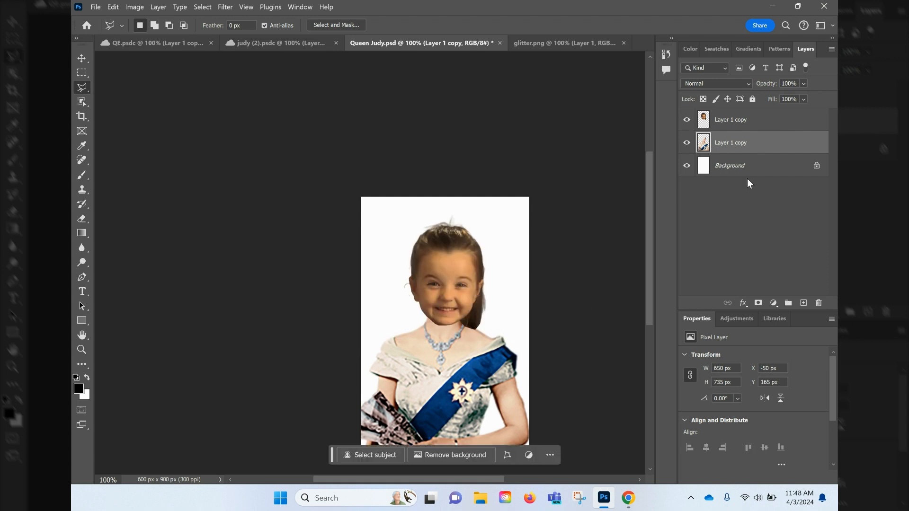
Add a Hue/Saturation adjustment layer above the girl's head layer with Saturation at -59, and switch to the glitter.png document.
{"action": "right_click", "coordinate": [767, 122]}
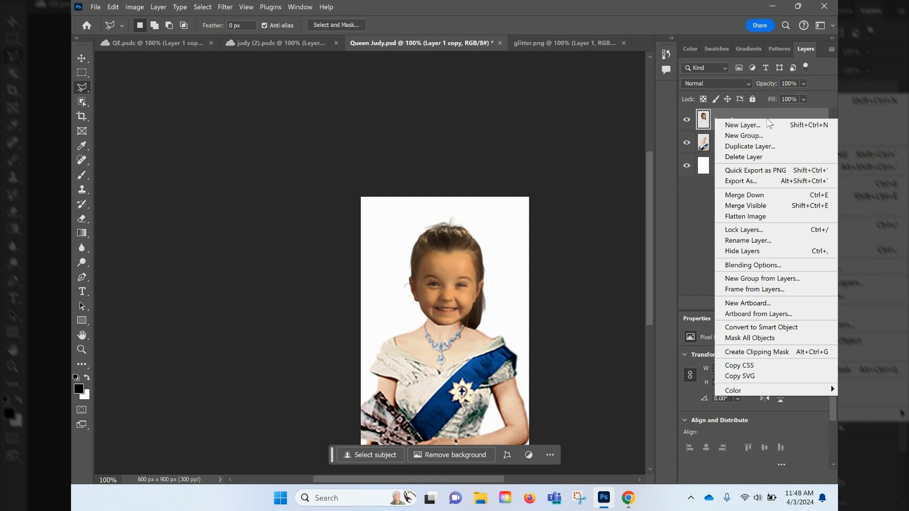
{"action": "left_click", "coordinate": [662, 276]}
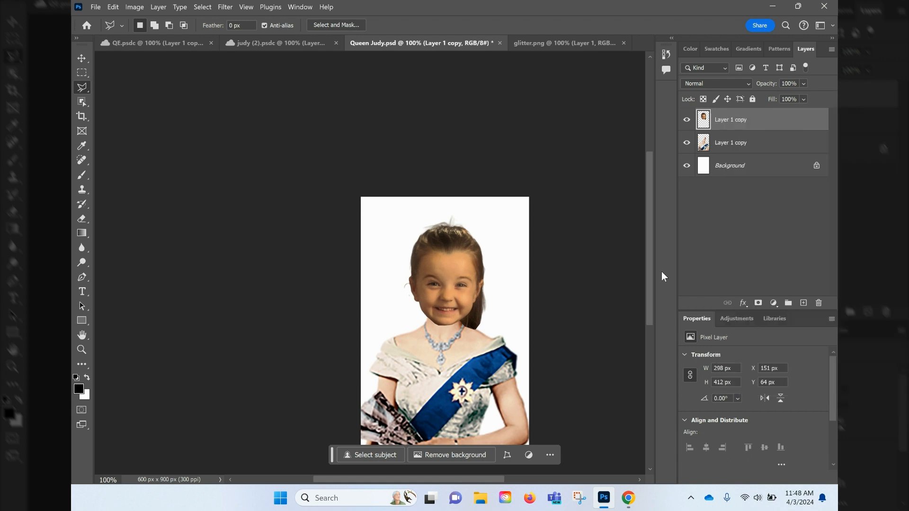
{"action": "right_click", "coordinate": [771, 130]}
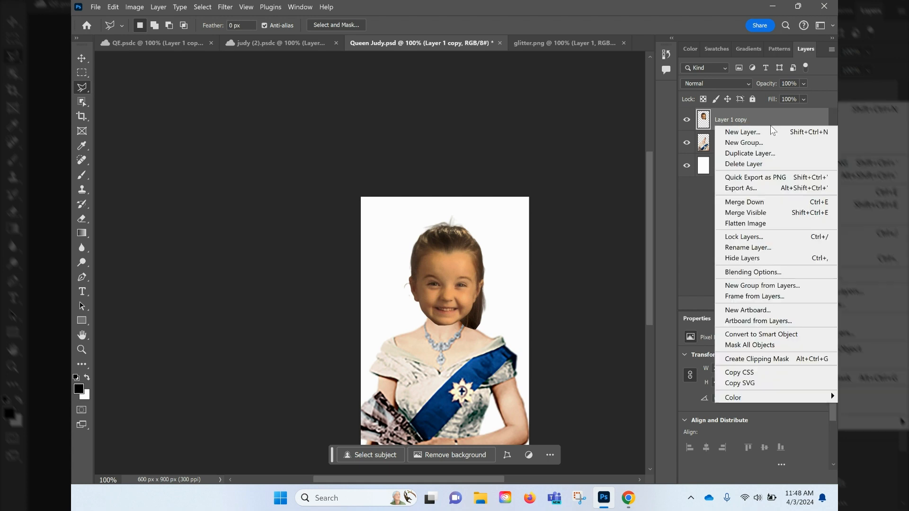
{"action": "left_click", "coordinate": [674, 274]}
{"action": "left_click", "coordinate": [773, 303]}
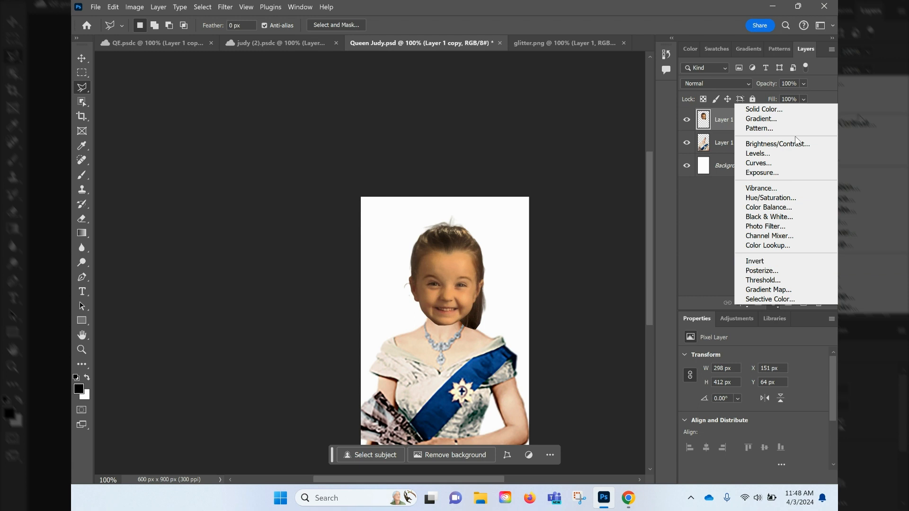
{"action": "left_click", "coordinate": [787, 199]}
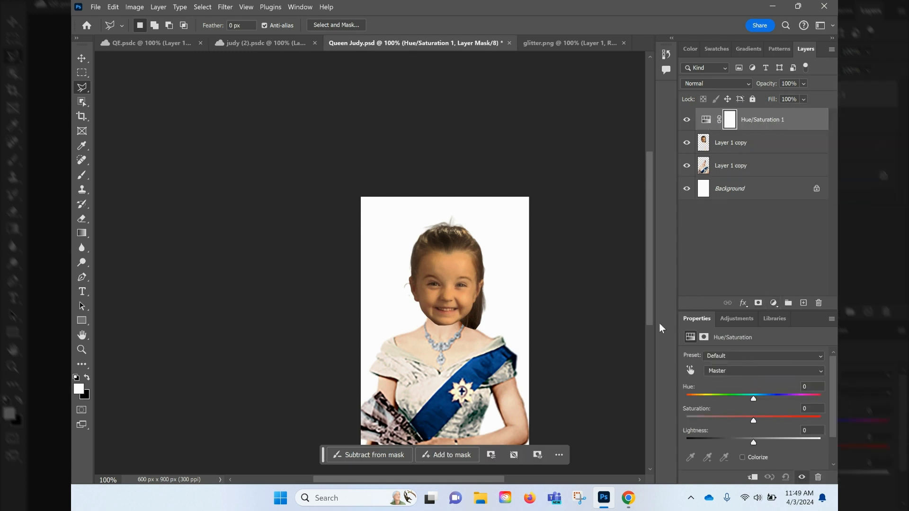
{"action": "left_click_drag", "start_coordinate": [754, 419], "coordinate": [725, 415]}
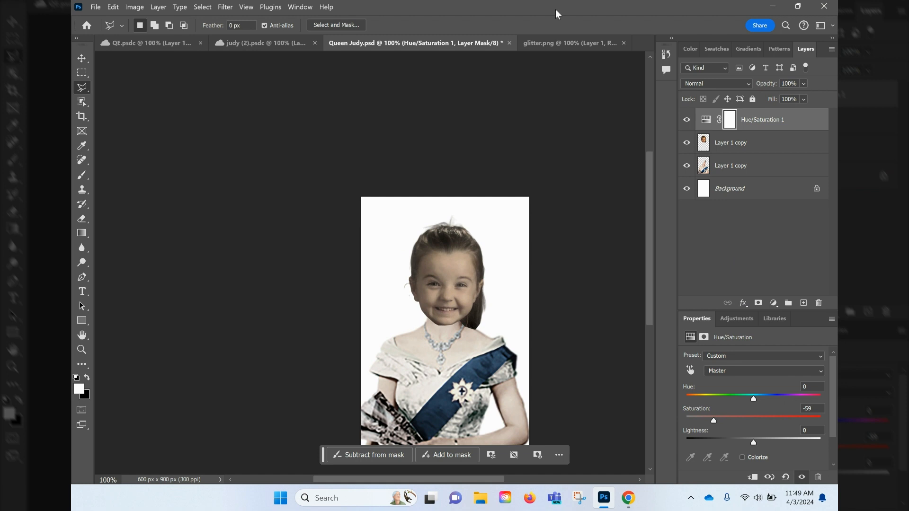
{"action": "left_click", "coordinate": [564, 44]}
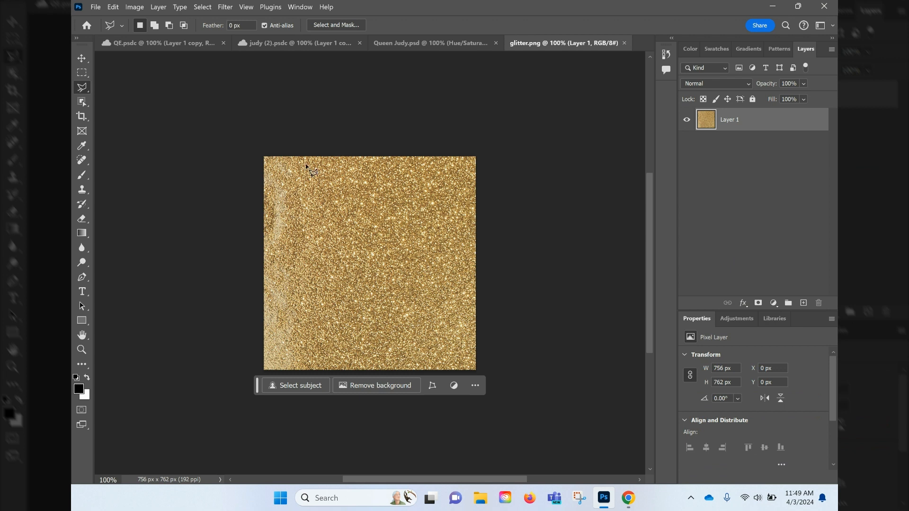
{"action": "left_click", "coordinate": [315, 314]}
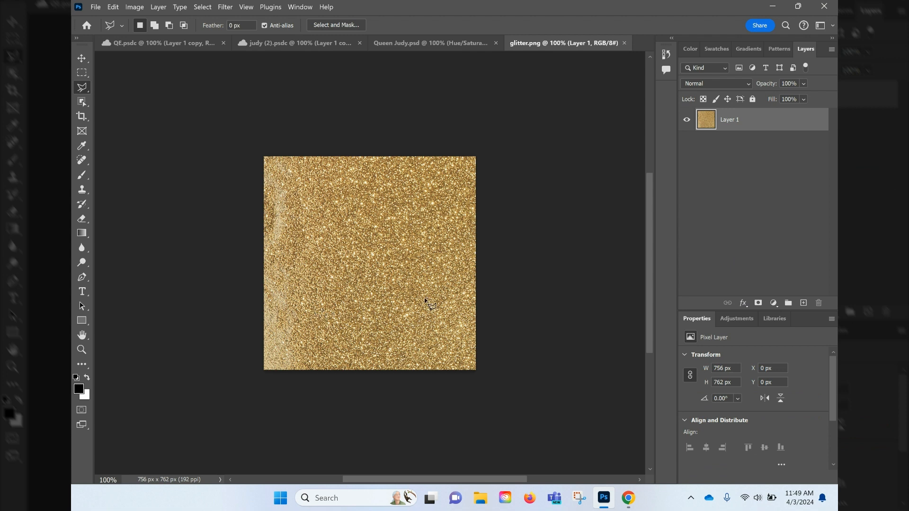
{"action": "left_click", "coordinate": [458, 293]}
{"action": "left_click", "coordinate": [434, 202]}
{"action": "left_click", "coordinate": [340, 197]}
{"action": "left_click", "coordinate": [327, 247]}
{"action": "left_click", "coordinate": [294, 224]}
{"action": "left_click", "coordinate": [302, 321]}
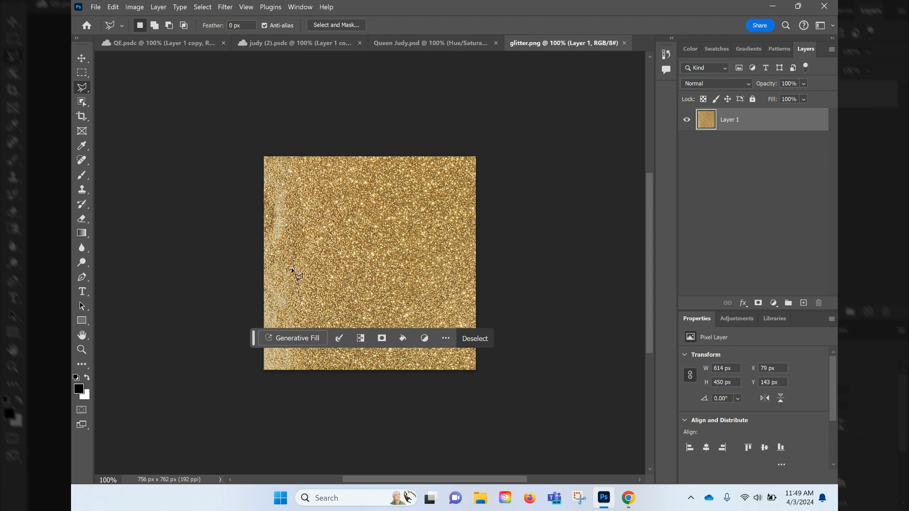
Hide the glitter layer, clear the selection and outline a tilted three-pointed crown about 655 × 537 px with the Polygonal Lasso.
{"action": "left_click", "coordinate": [689, 123]}
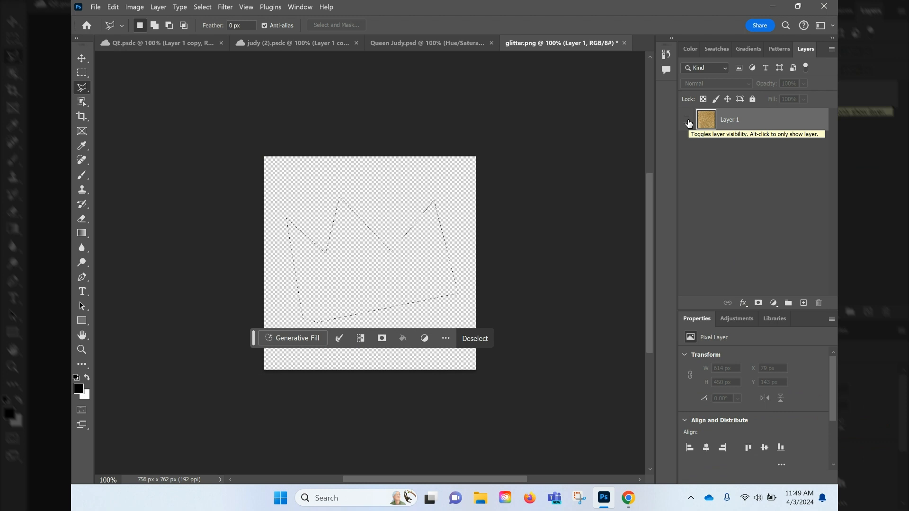
{"action": "key", "text": "ctrl+d"}
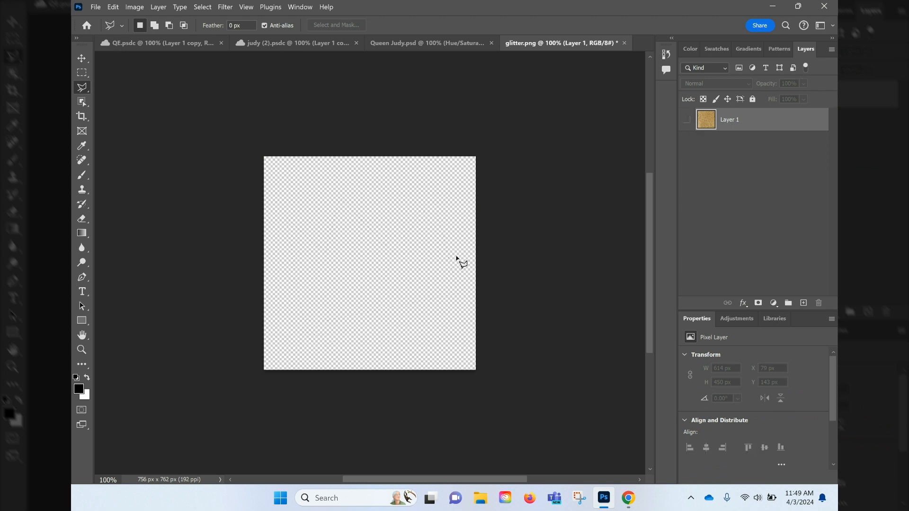
{"action": "left_click", "coordinate": [457, 257]}
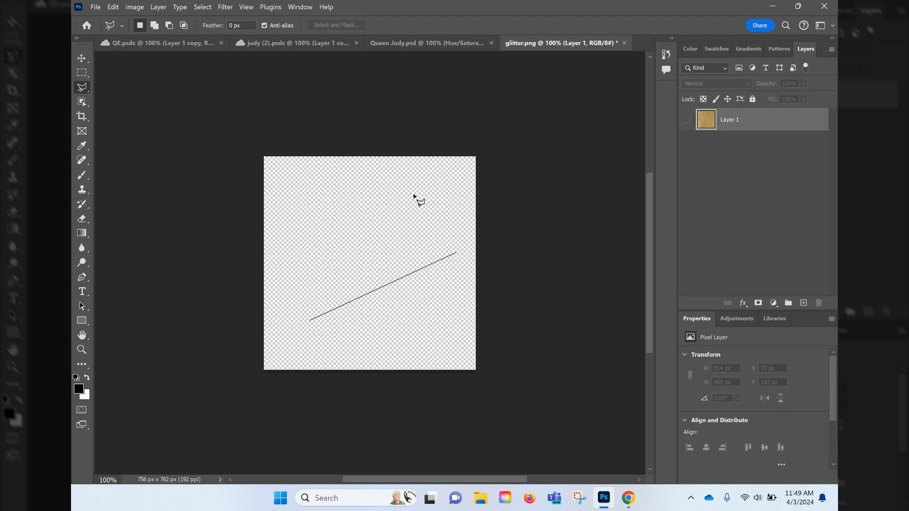
{"action": "left_click", "coordinate": [406, 170]}
{"action": "left_click", "coordinate": [384, 225]}
{"action": "left_click", "coordinate": [331, 192]}
{"action": "left_click", "coordinate": [327, 244]}
{"action": "left_click", "coordinate": [272, 203]}
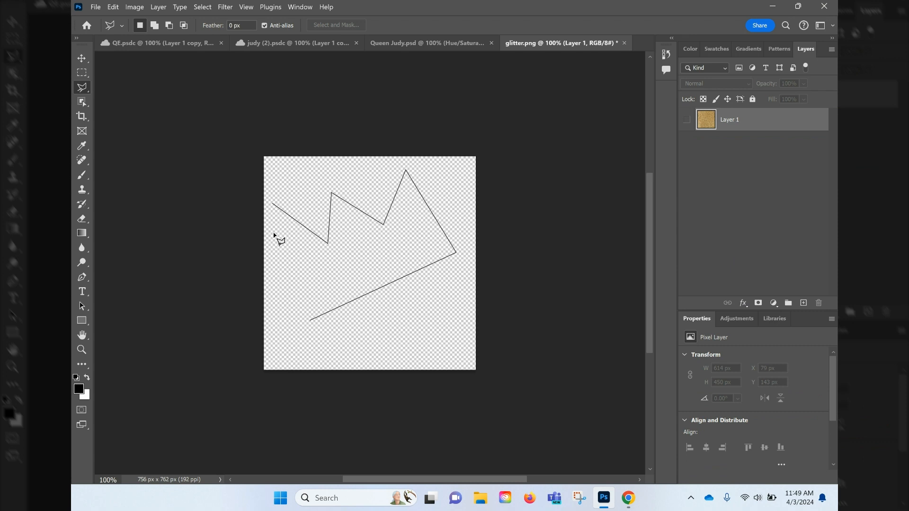
{"action": "left_click", "coordinate": [312, 323]}
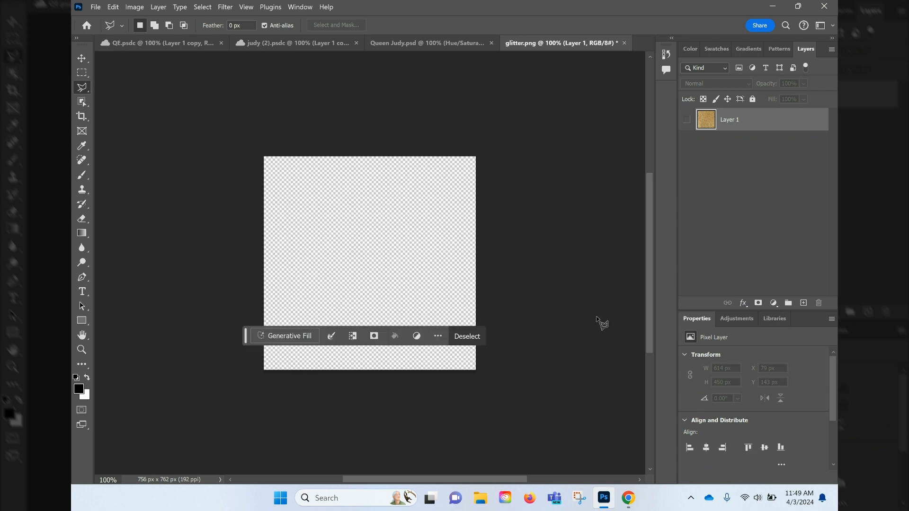
Show the glitter layer again, invert the crown selection, delete the surrounding glitter and deselect.
{"action": "left_click", "coordinate": [687, 119]}
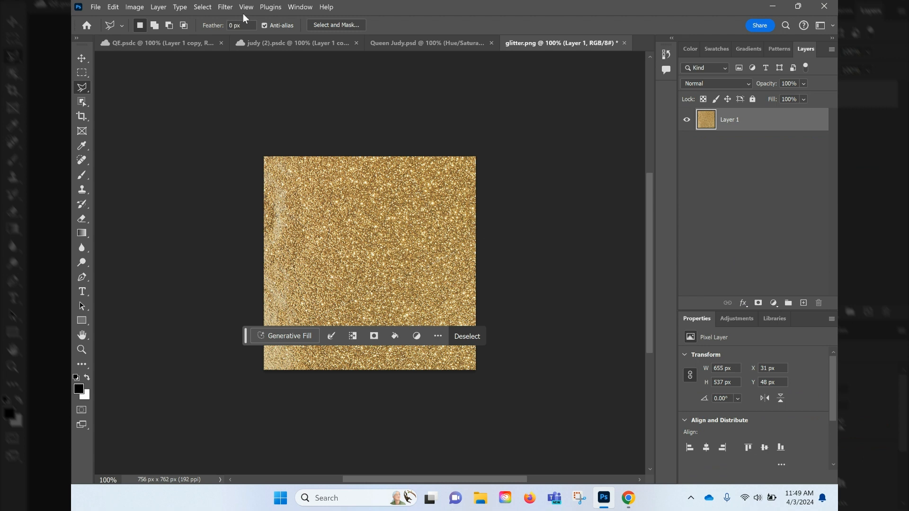
{"action": "left_click", "coordinate": [203, 8]}
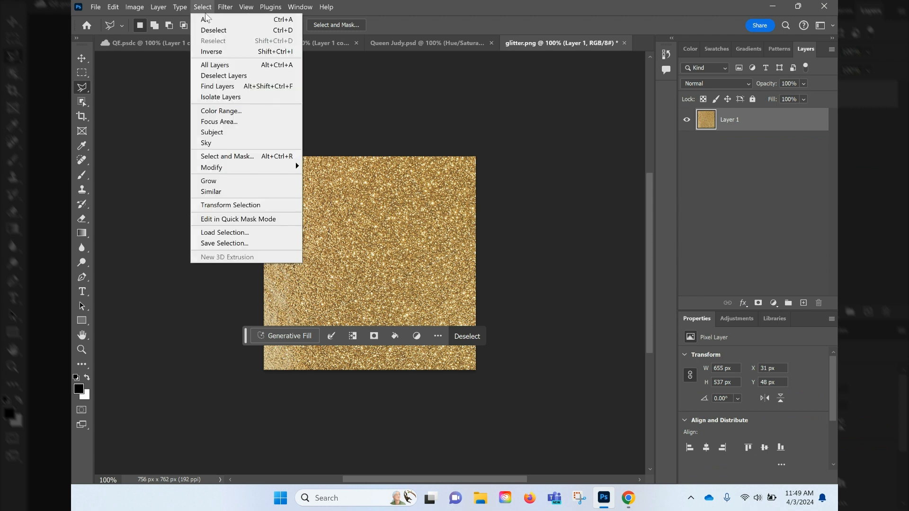
{"action": "left_click", "coordinate": [227, 54]}
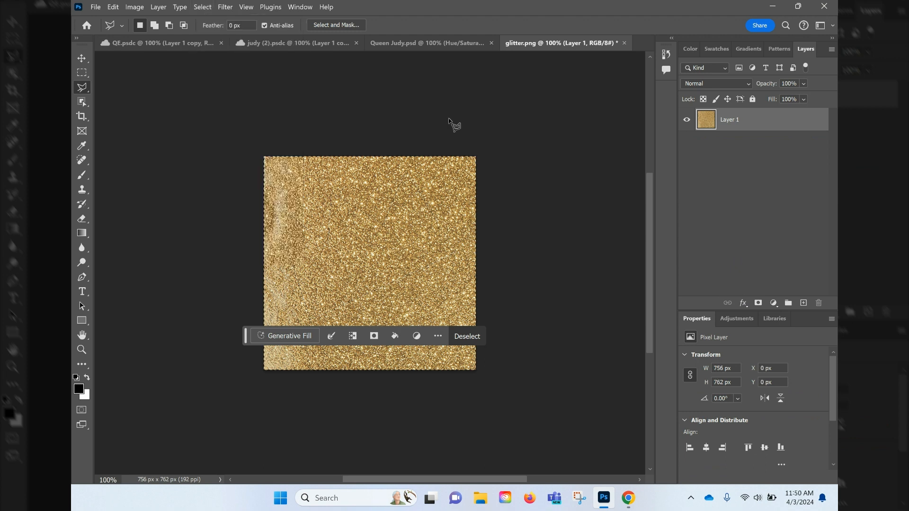
{"action": "key", "text": "Delete"}
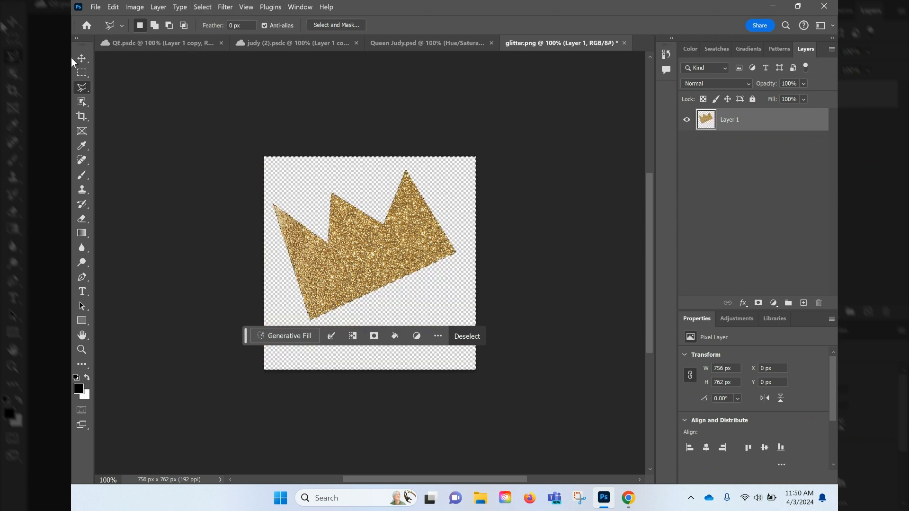
{"action": "key", "text": "ctrl+d"}
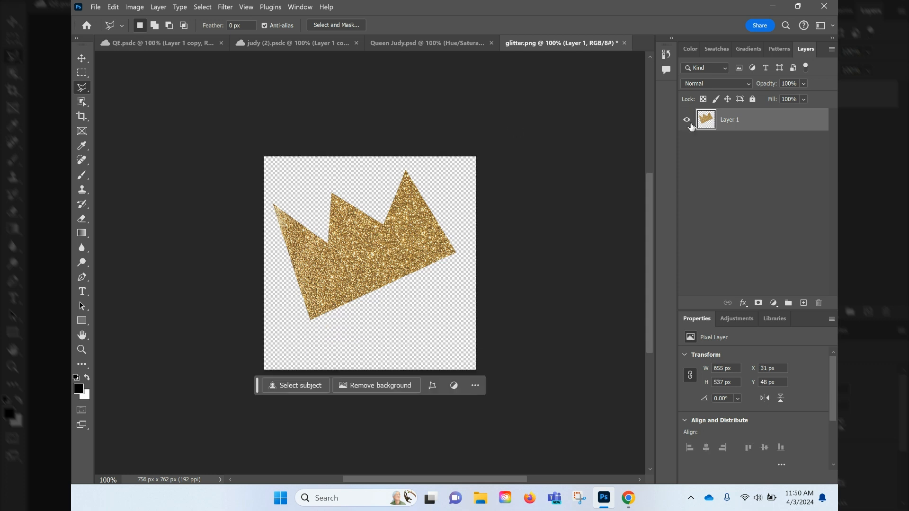
Move the glitter crown from glitter.png into the Queen Judy.psd document as the topmost layer.
{"action": "left_click", "coordinate": [80, 59]}
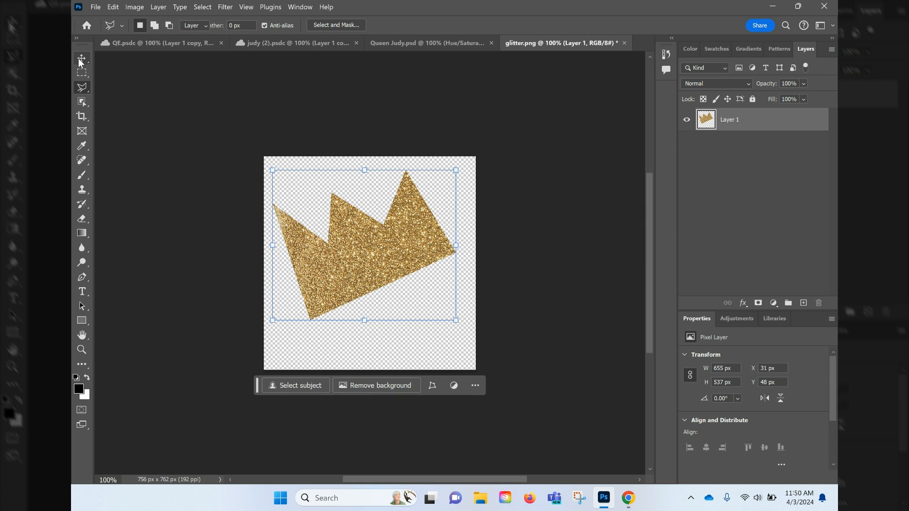
{"action": "left_click", "coordinate": [398, 253]}
{"action": "left_click_drag", "start_coordinate": [398, 252], "coordinate": [454, 240]}
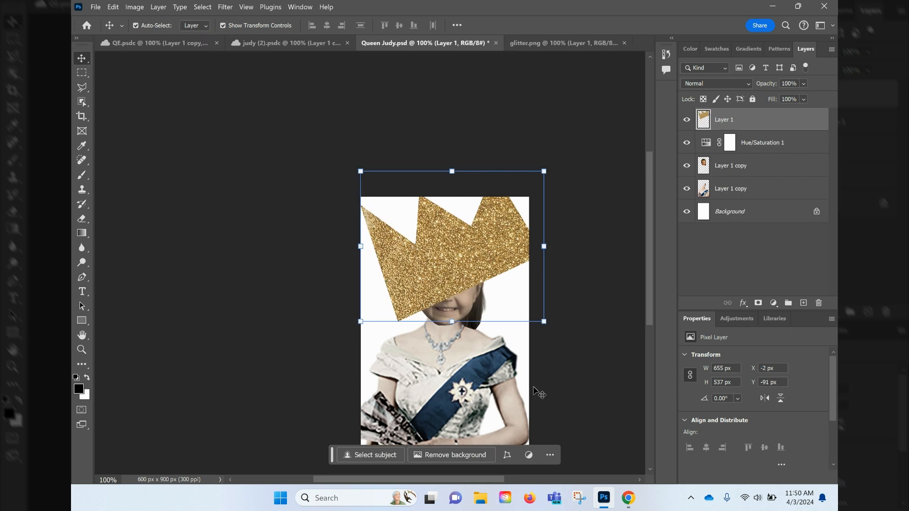
Scale the crown to about 27.73%, flip it horizontally and set it on top of the girl's hair, slightly right of centre.
{"action": "left_click_drag", "start_coordinate": [545, 170], "coordinate": [446, 222]}
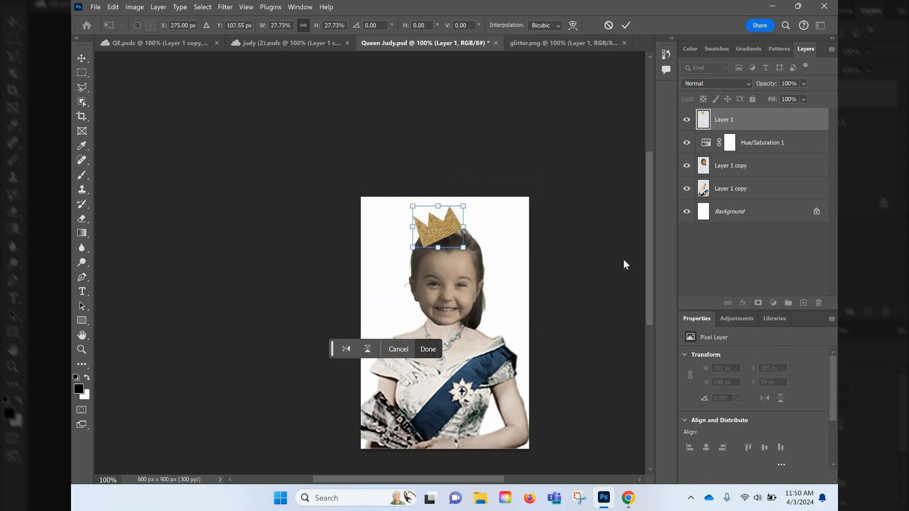
{"action": "left_click", "coordinate": [347, 349]}
{"action": "left_click_drag", "start_coordinate": [448, 236], "coordinate": [469, 238]}
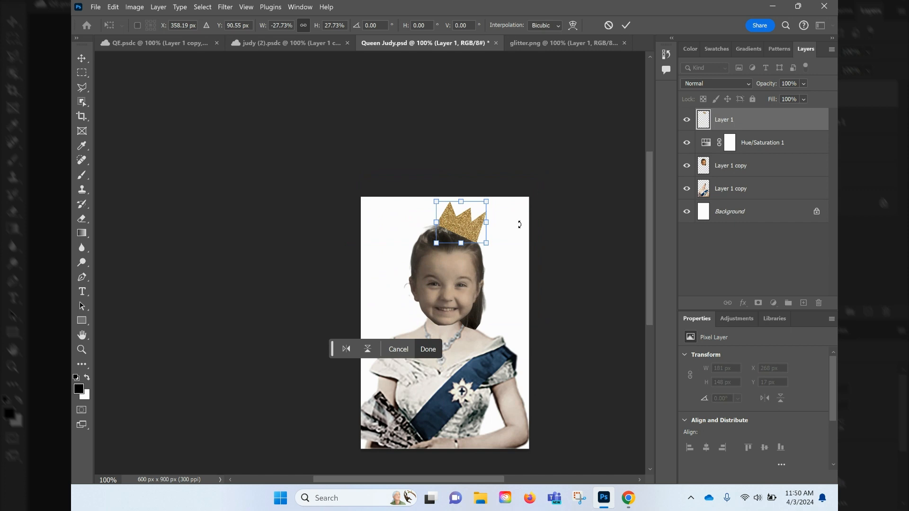
{"action": "key", "text": "Return"}
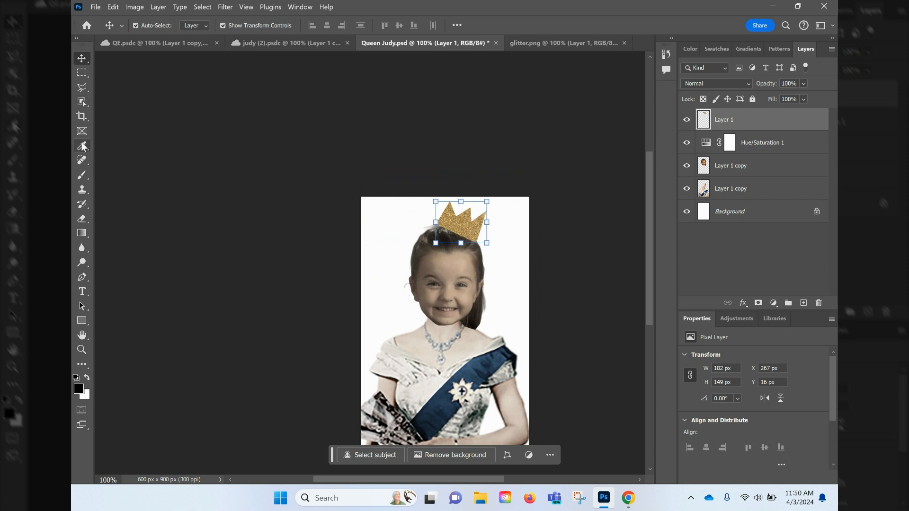
Hide the white Background layer and quick-export the composite as a PNG named Queen Judy in the Playing Card folder.
{"action": "left_click", "coordinate": [81, 175]}
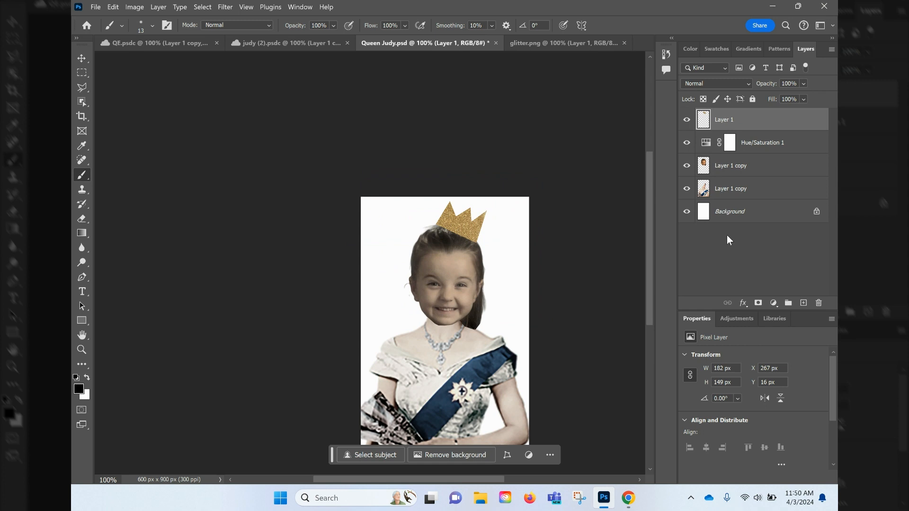
{"action": "left_click", "coordinate": [687, 212]}
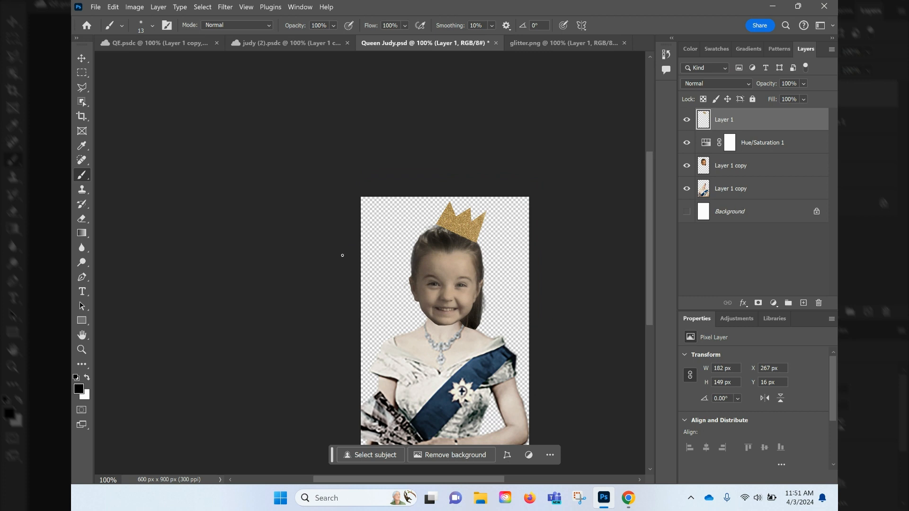
{"action": "left_click", "coordinate": [96, 7]}
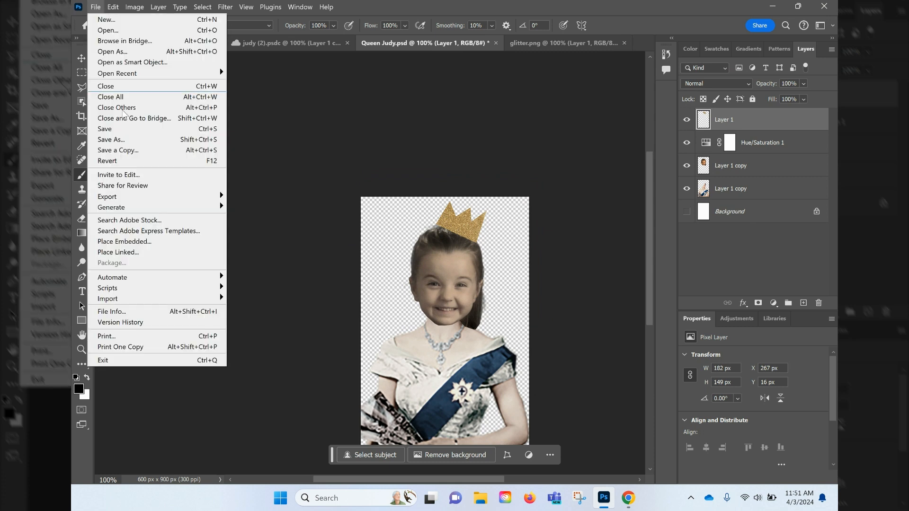
{"action": "mouse_move", "coordinate": [167, 203]}
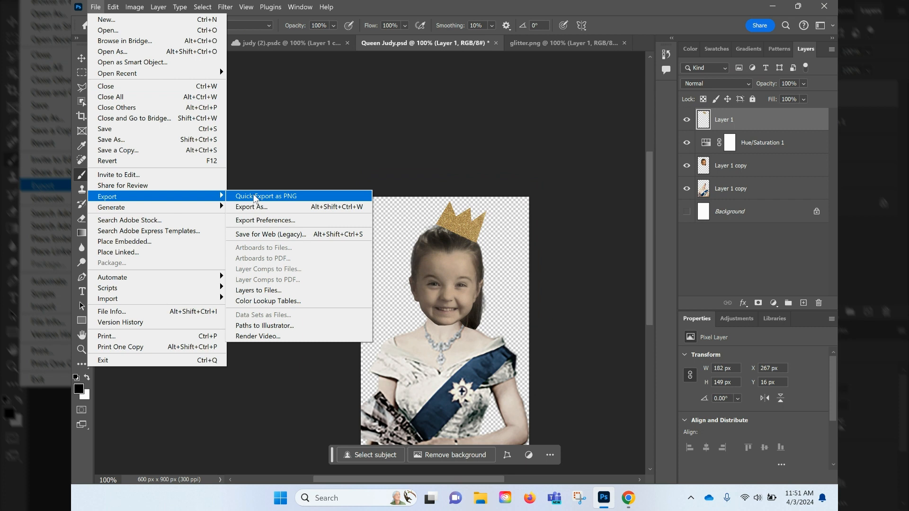
{"action": "left_click", "coordinate": [269, 196]}
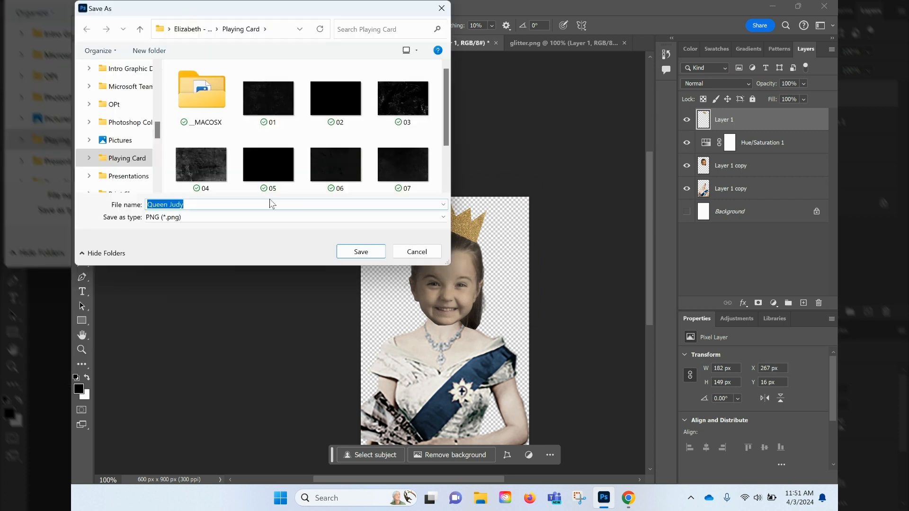
{"action": "left_click", "coordinate": [376, 252]}
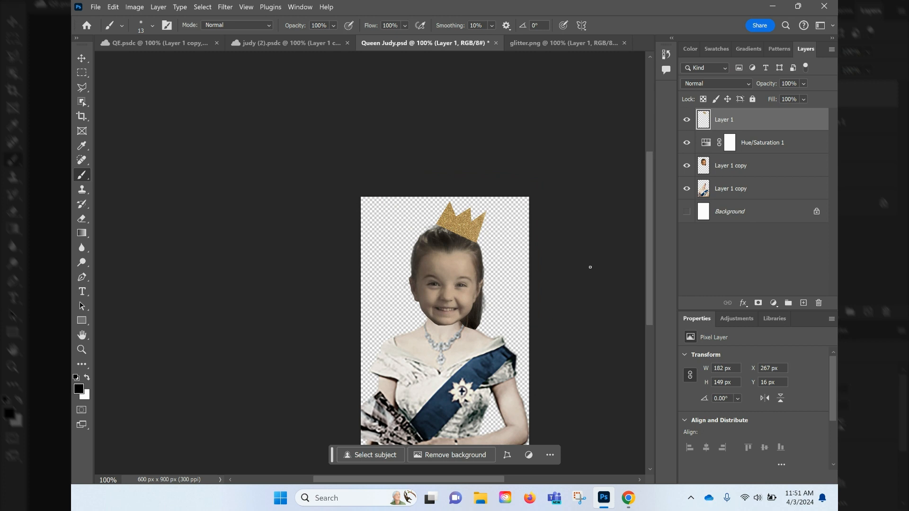
{"action": "mouse_move", "coordinate": [628, 498]}
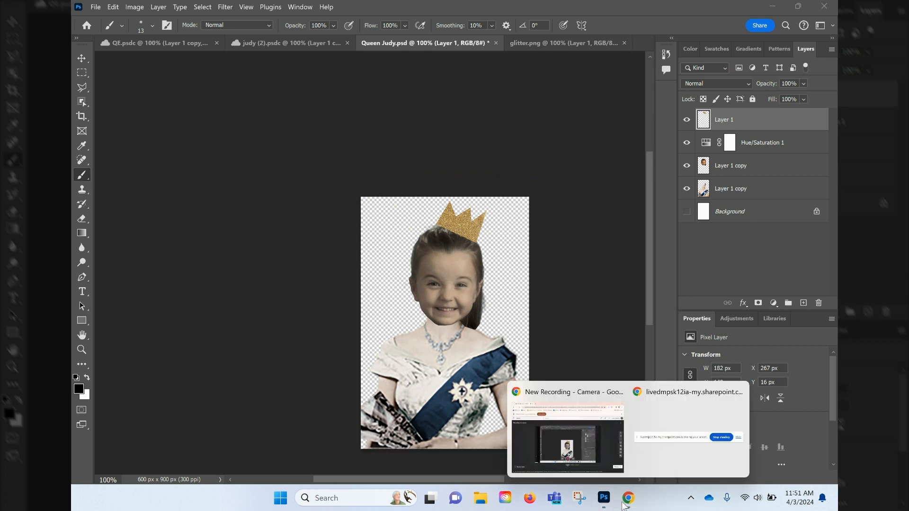